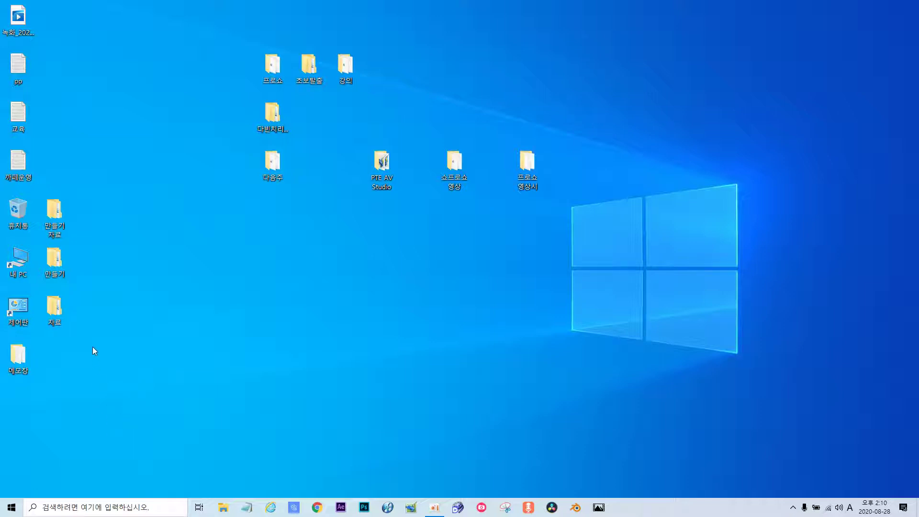
Look through the Windows 보조프로그램 folder in the installed app list for 캡처 도구, and leave the list.
{"action": "left_click", "coordinate": [12, 509]}
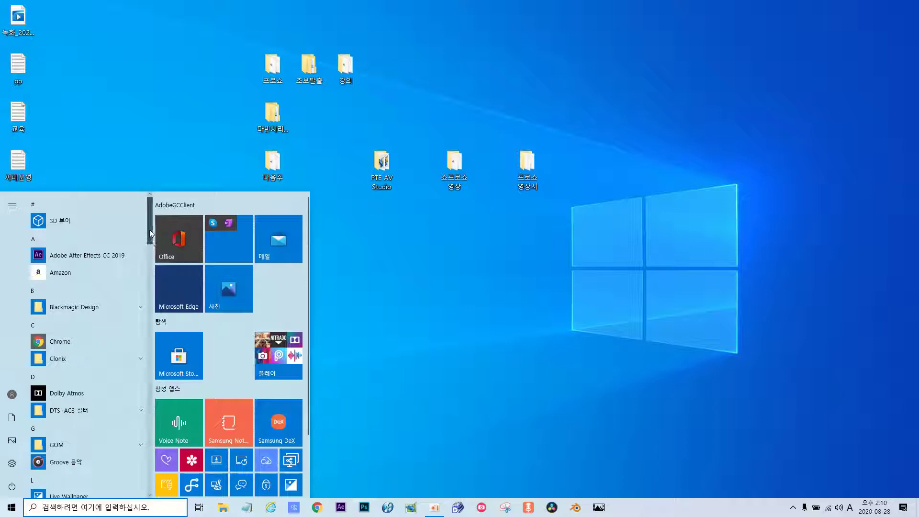
{"action": "left_click_drag", "start_coordinate": [149, 229], "coordinate": [152, 364]}
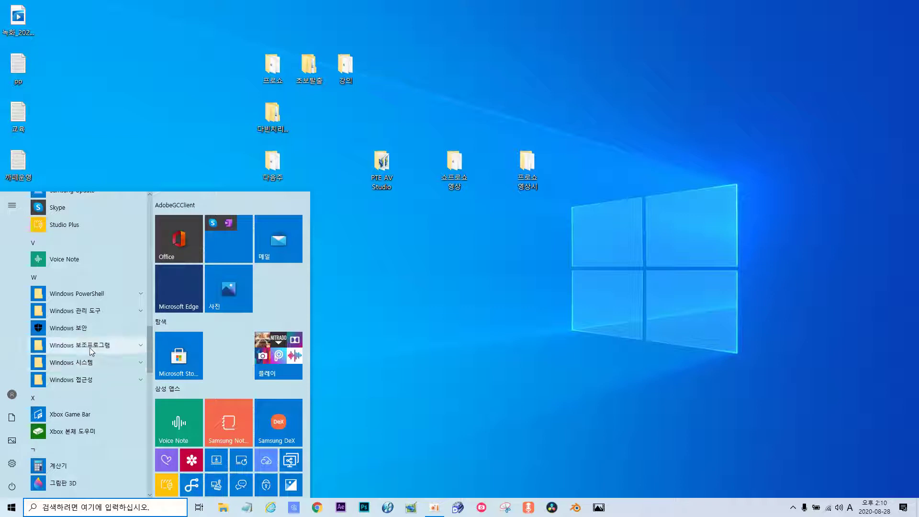
{"action": "left_click", "coordinate": [141, 346]}
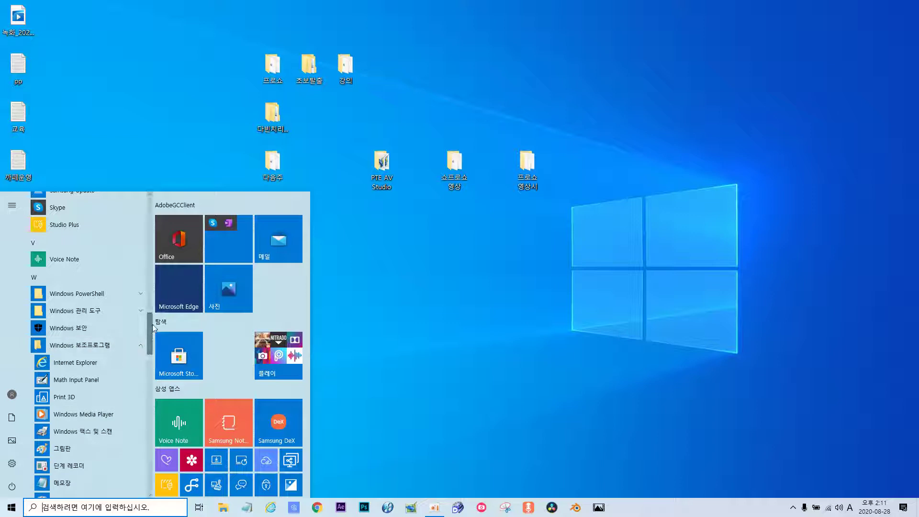
{"action": "left_click_drag", "start_coordinate": [151, 326], "coordinate": [153, 354]}
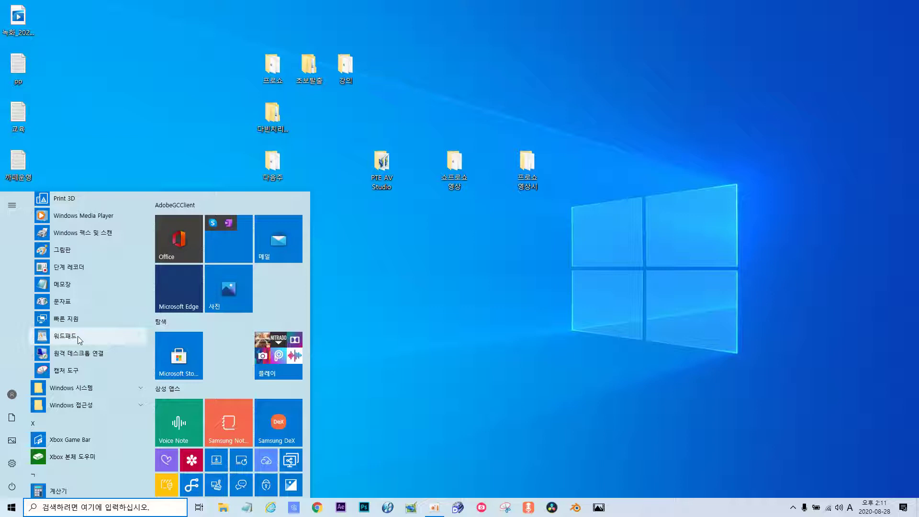
{"action": "left_click", "coordinate": [355, 355]}
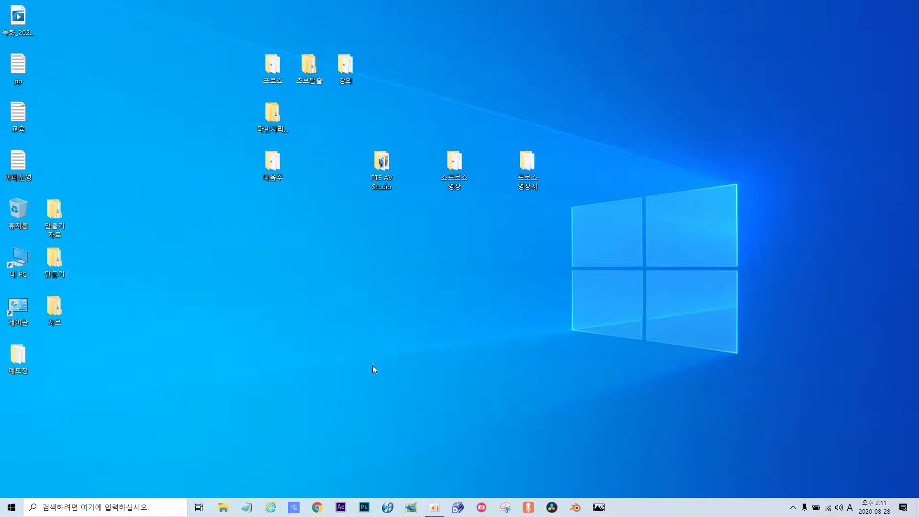
Start 캡처 도구 and capture a rectangular area of the desktop covering the central group of folders.
{"action": "left_click", "coordinate": [507, 508]}
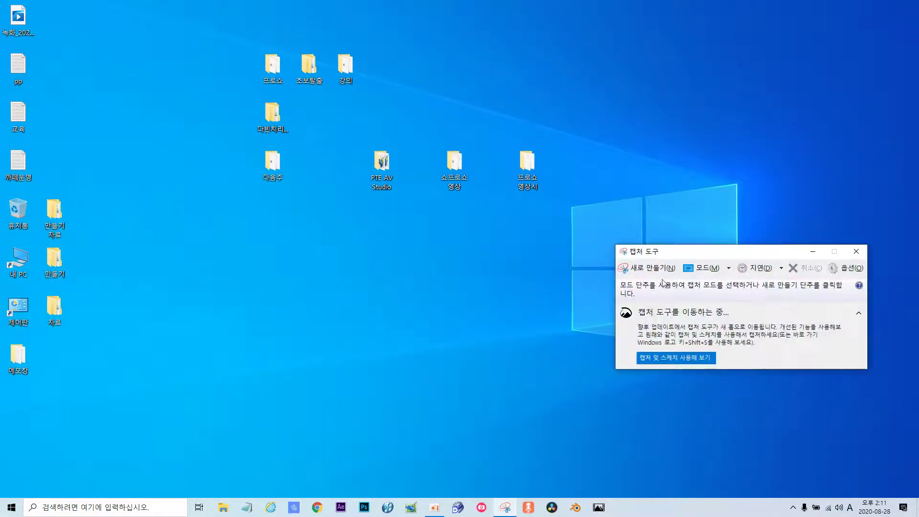
{"action": "left_click", "coordinate": [652, 269]}
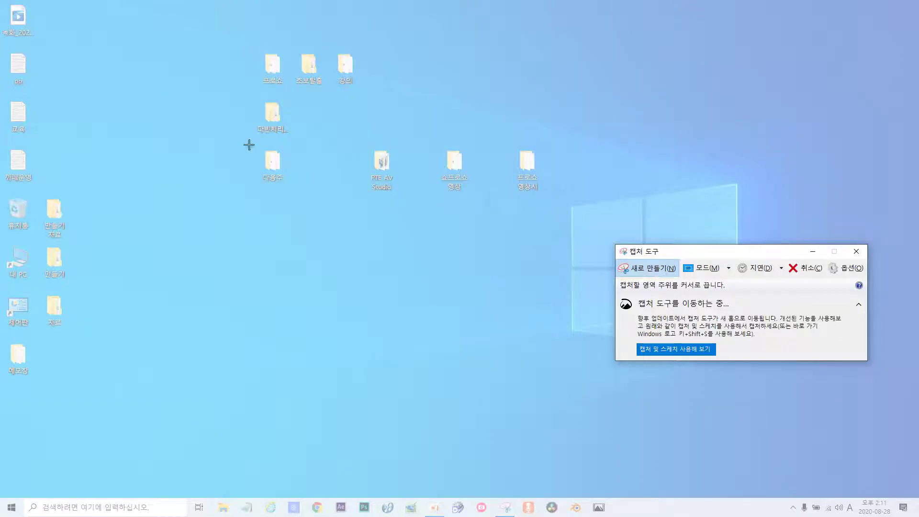
{"action": "left_click_drag", "start_coordinate": [214, 42], "coordinate": [594, 274]}
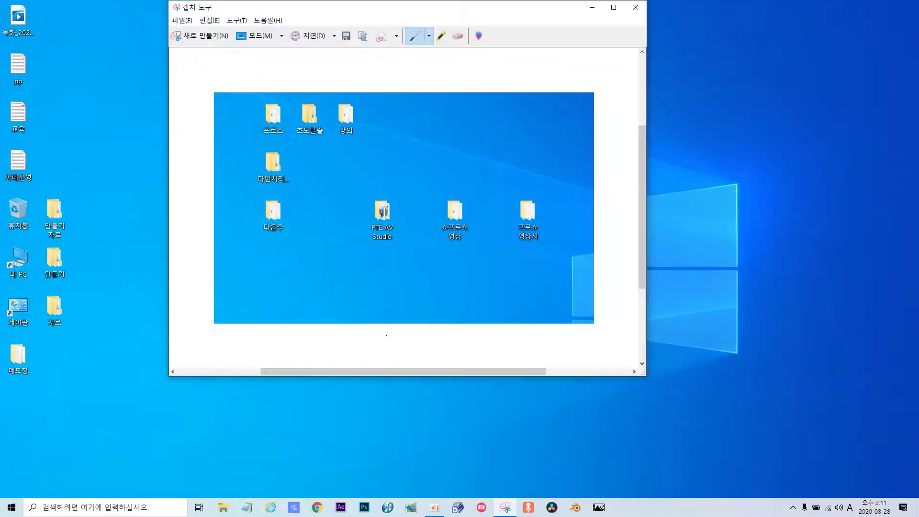
Save the snip to the desktop (바탕 화면) as a PNG file named 캡처, and close 캡처 도구.
{"action": "left_click", "coordinate": [181, 20]}
{"action": "left_click", "coordinate": [191, 46]}
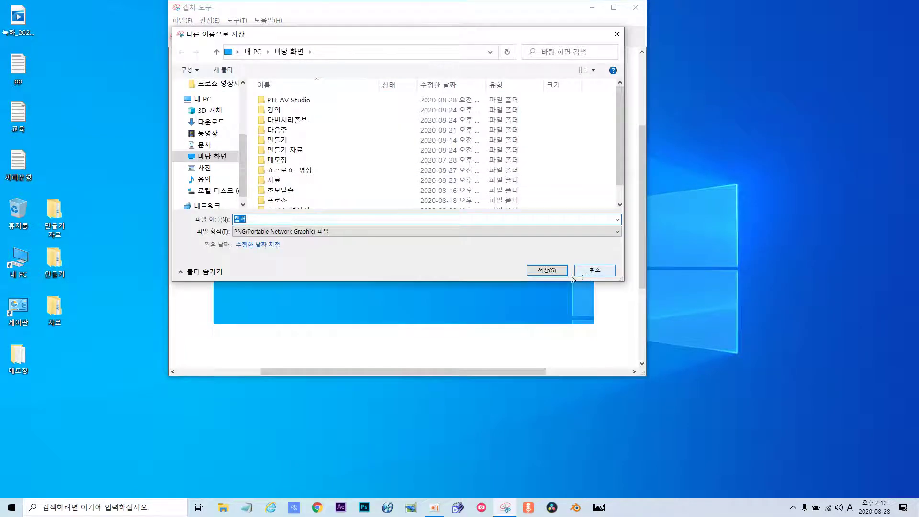
{"action": "left_click", "coordinate": [218, 162]}
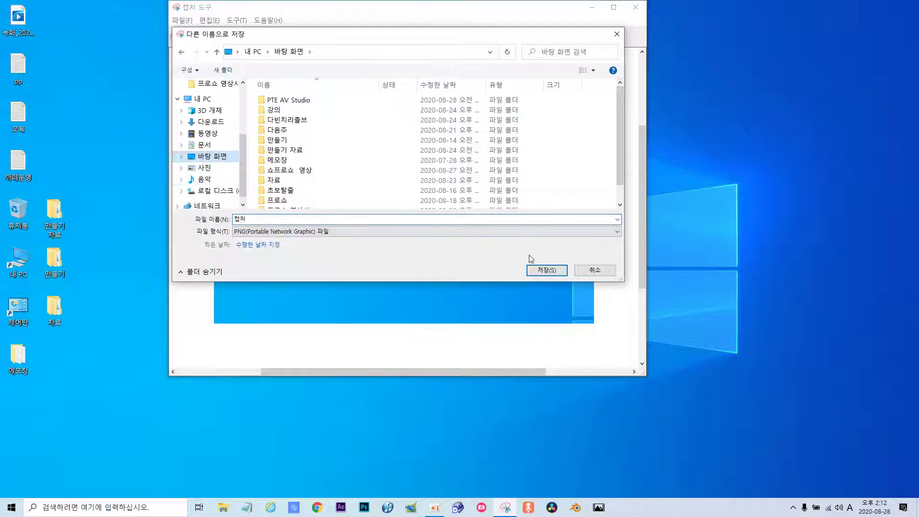
{"action": "left_click", "coordinate": [539, 268]}
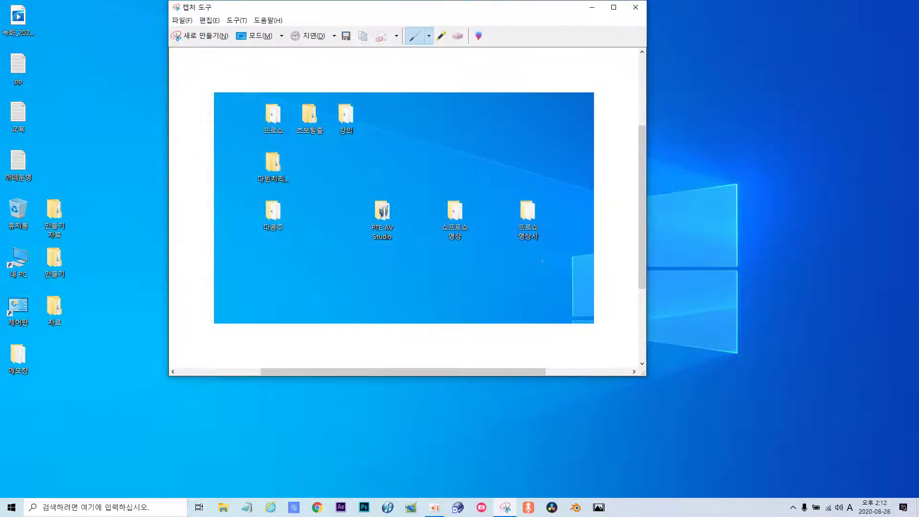
{"action": "left_click", "coordinate": [636, 6]}
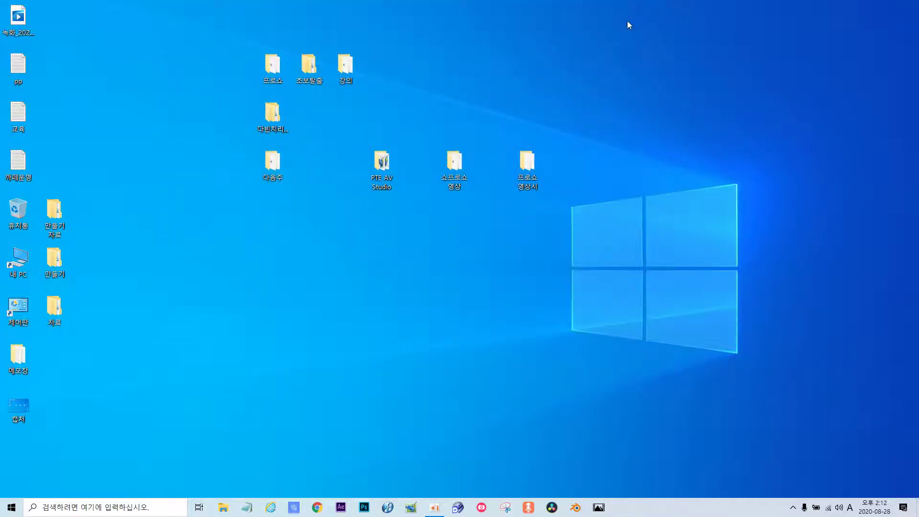
View the saved 캡처 image, close the viewer and move the file to the recycle bin.
{"action": "double_click", "coordinate": [17, 406]}
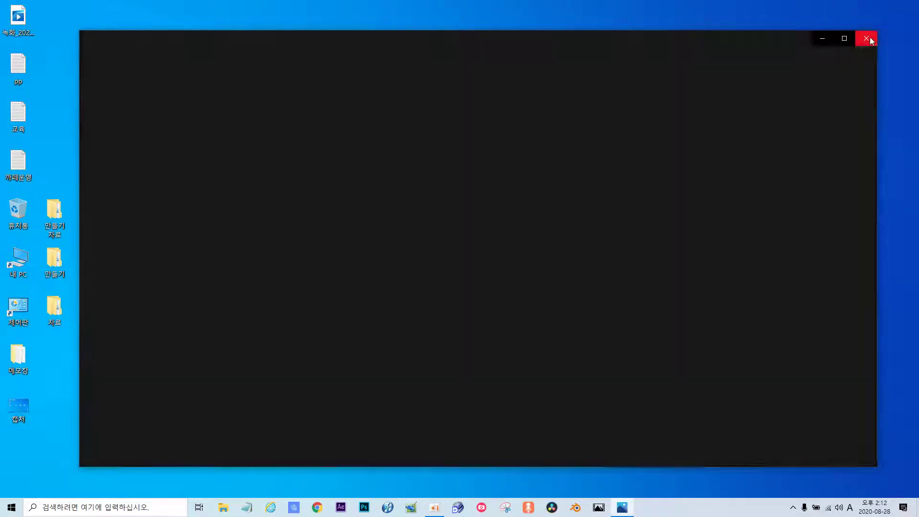
{"action": "left_click", "coordinate": [866, 39]}
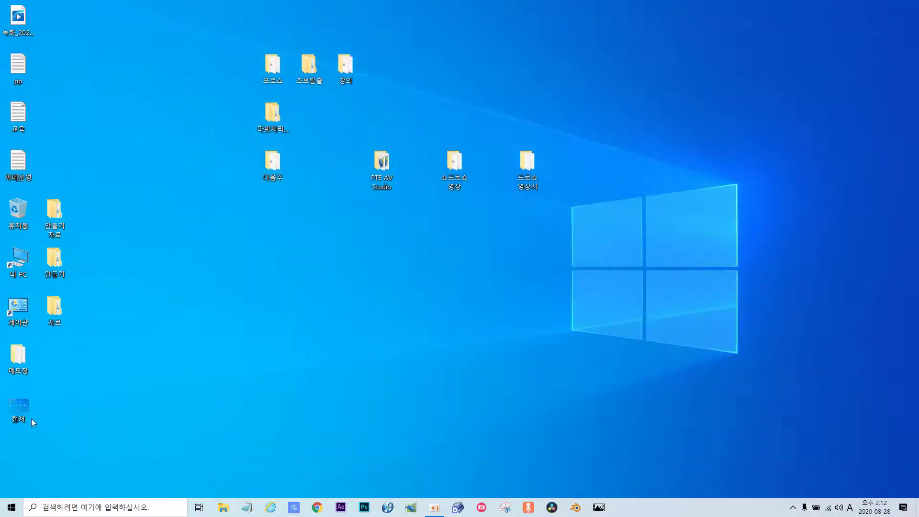
{"action": "left_click_drag", "start_coordinate": [27, 228], "coordinate": [23, 215]}
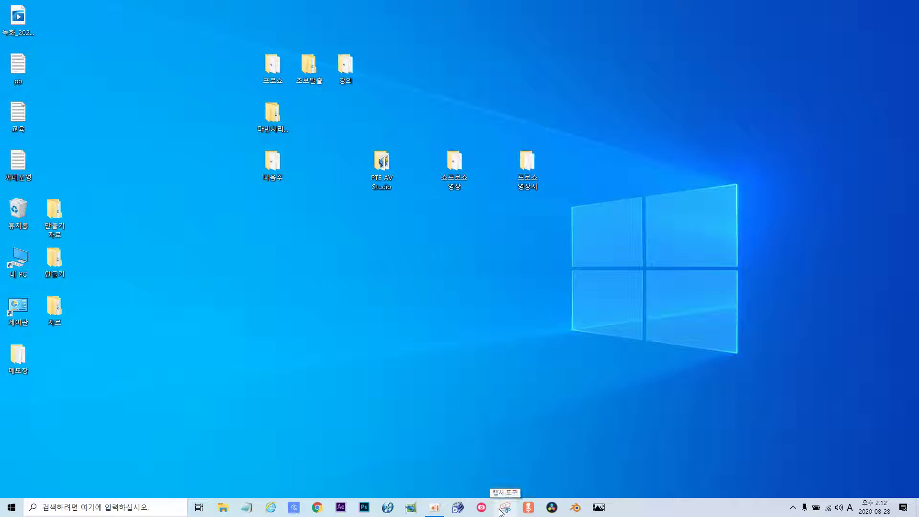
Look through the installed app list from the Latin entries down to the Korean ones.
{"action": "left_click", "coordinate": [11, 507]}
{"action": "scroll", "coordinate": [57, 434], "scroll_direction": "down", "scroll_amount": 3}
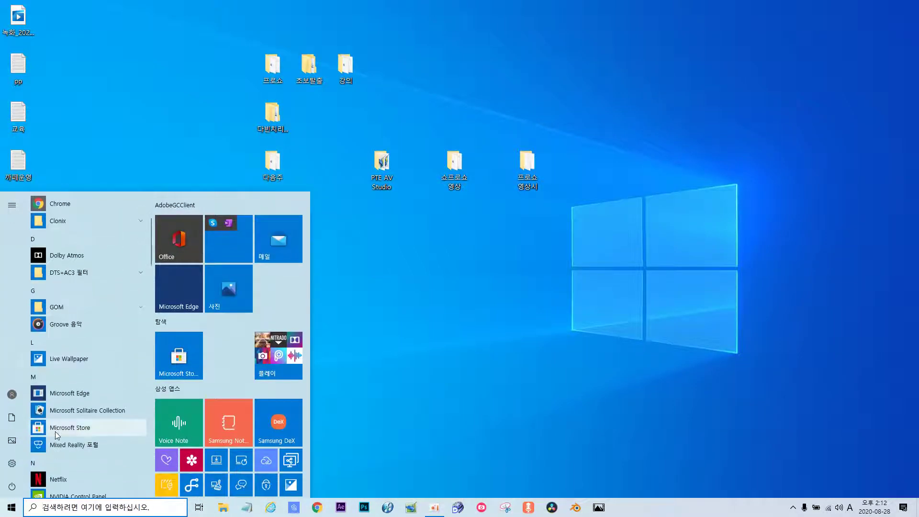
{"action": "scroll", "coordinate": [70, 426], "scroll_direction": "down", "scroll_amount": 2}
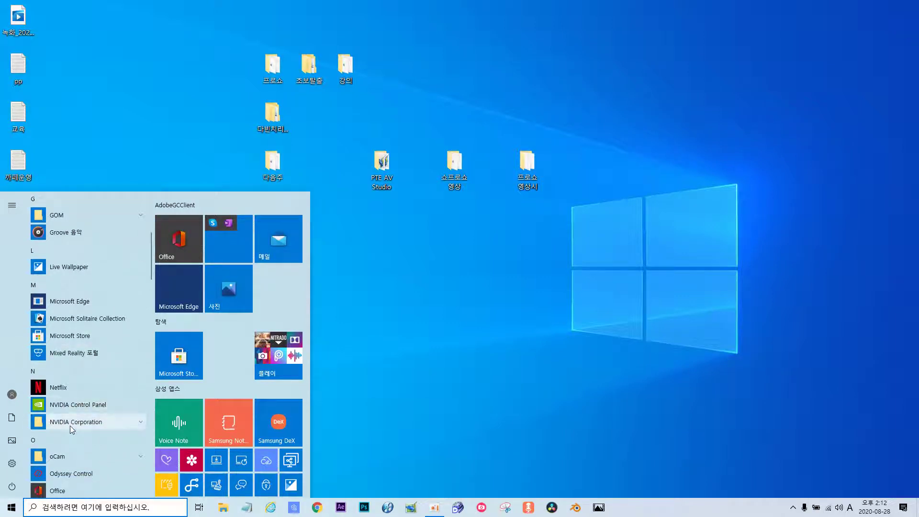
{"action": "scroll", "coordinate": [70, 428], "scroll_direction": "down", "scroll_amount": 2}
{"action": "scroll", "coordinate": [70, 428], "scroll_direction": "down", "scroll_amount": 6}
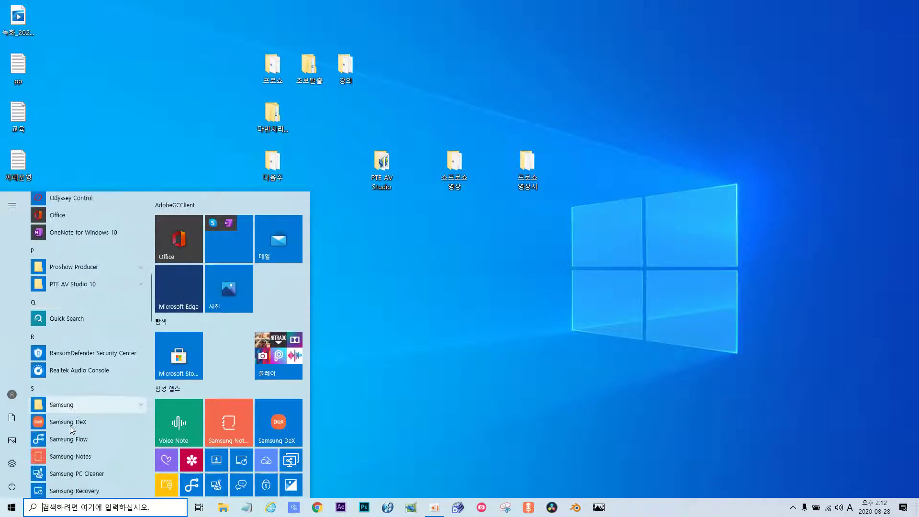
{"action": "scroll", "coordinate": [70, 429], "scroll_direction": "down", "scroll_amount": 4}
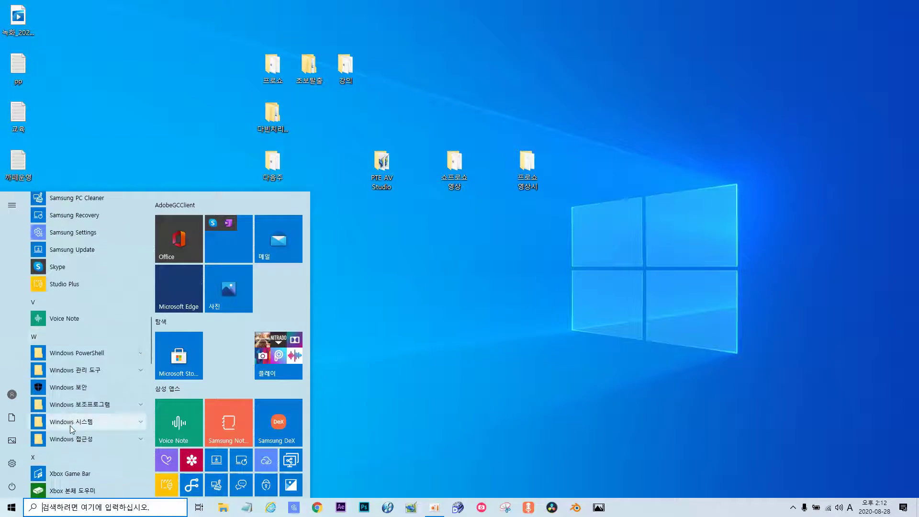
{"action": "scroll", "coordinate": [70, 426], "scroll_direction": "down", "scroll_amount": 3}
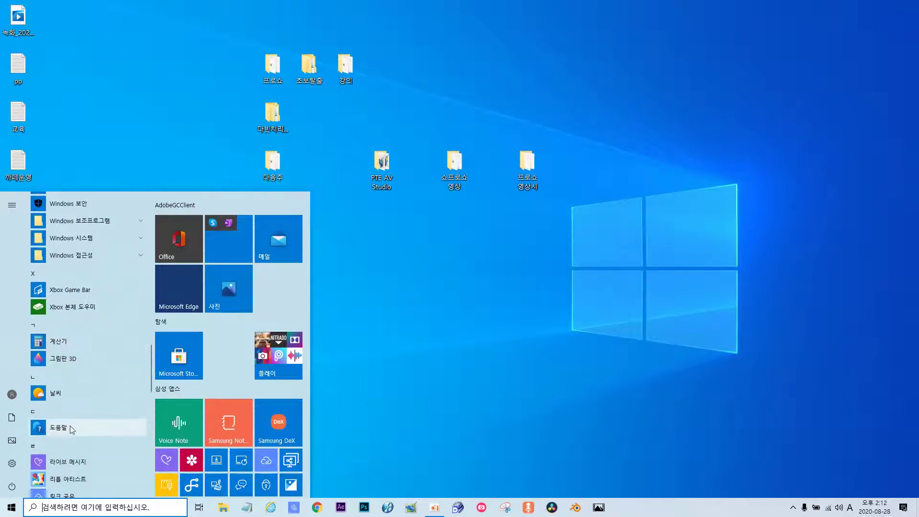
{"action": "scroll", "coordinate": [70, 426], "scroll_direction": "down", "scroll_amount": 1}
{"action": "scroll", "coordinate": [70, 426], "scroll_direction": "down", "scroll_amount": 3}
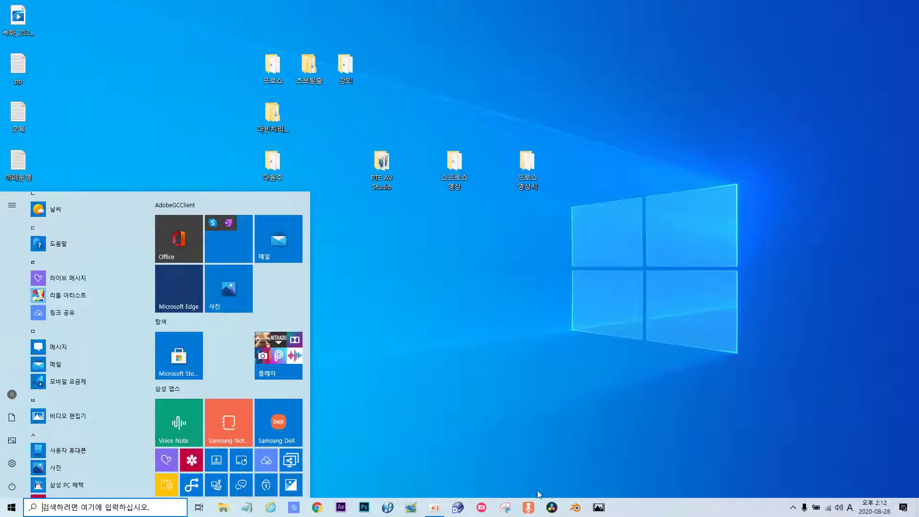
Leave the app list, view the GOM Recorder window and close it.
{"action": "left_click", "coordinate": [551, 439]}
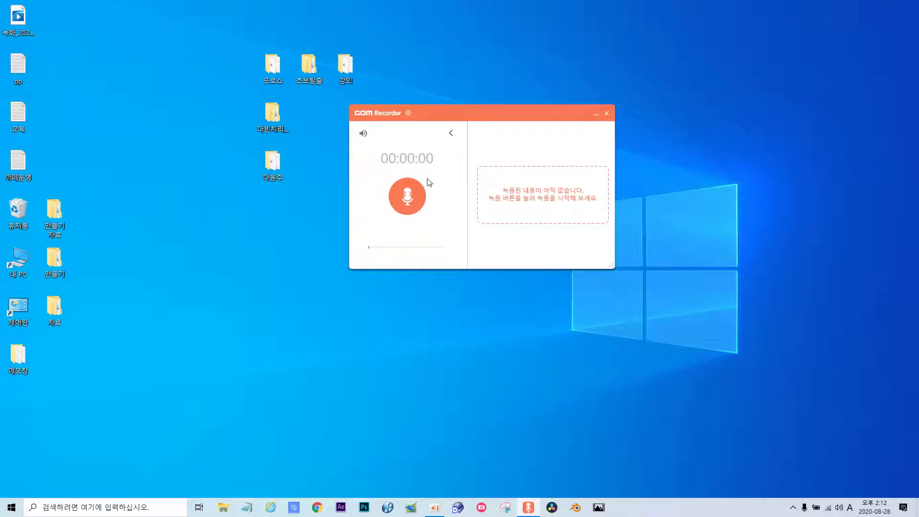
{"action": "left_click", "coordinate": [607, 114]}
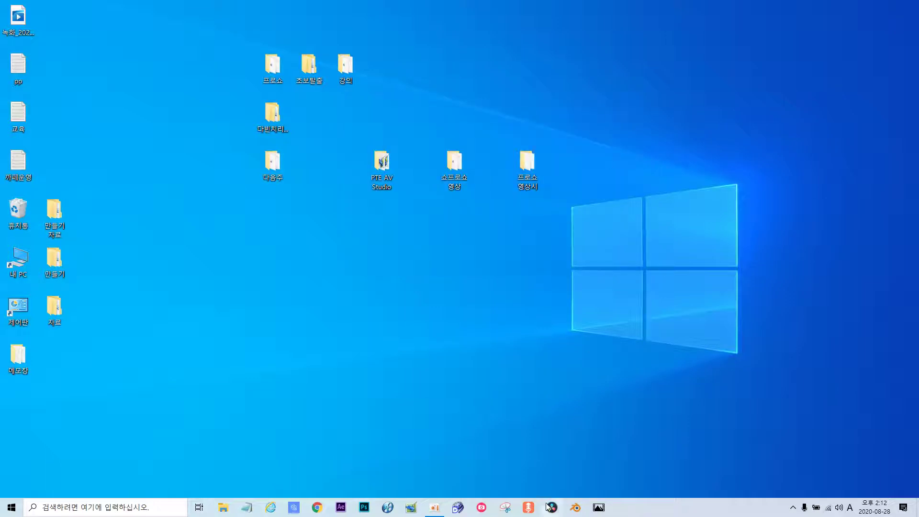
Find 음성 녹음기 in the installed app list and create a shortcut to it on the desktop.
{"action": "left_click", "coordinate": [12, 507]}
{"action": "scroll", "coordinate": [101, 448], "scroll_direction": "down", "scroll_amount": 10}
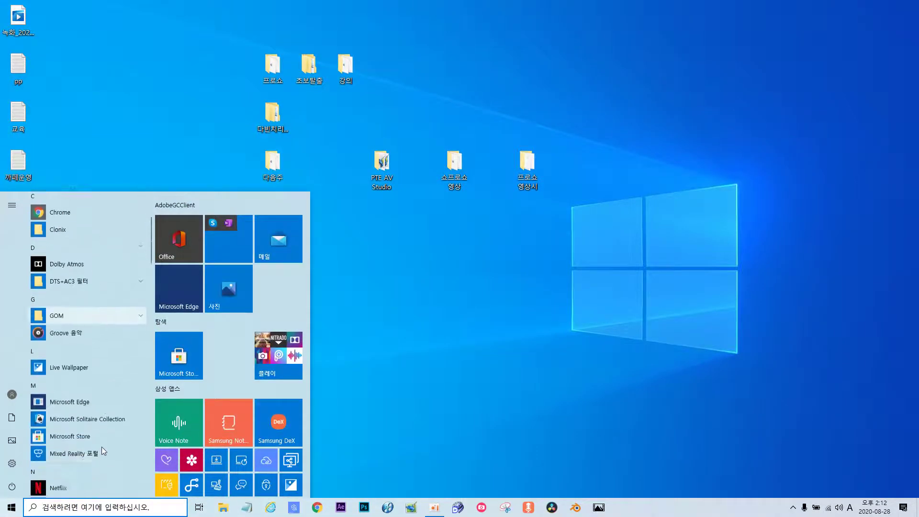
{"action": "scroll", "coordinate": [101, 446], "scroll_direction": "down", "scroll_amount": 6}
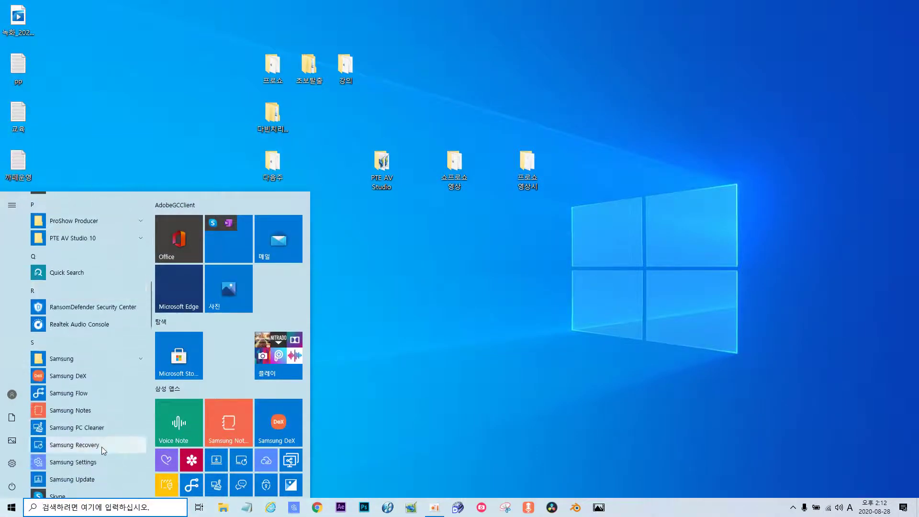
{"action": "scroll", "coordinate": [101, 447], "scroll_direction": "down", "scroll_amount": 5}
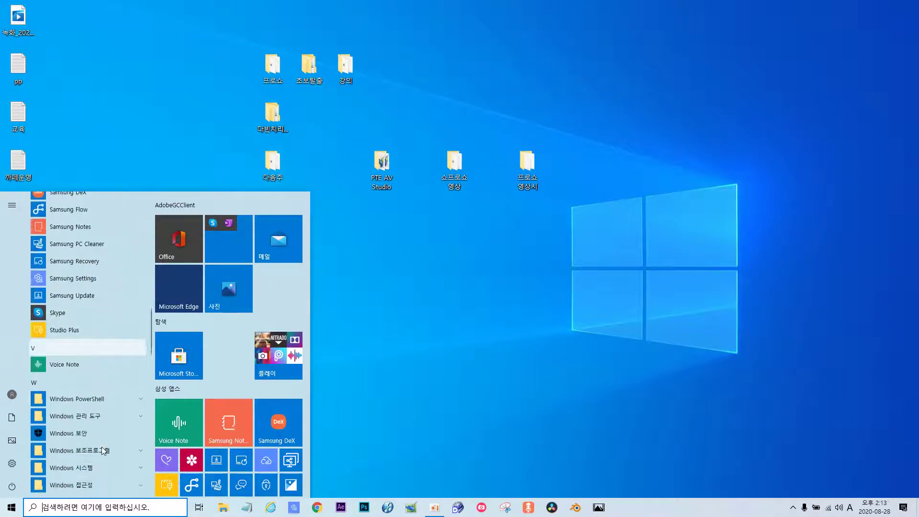
{"action": "scroll", "coordinate": [102, 446], "scroll_direction": "down", "scroll_amount": 5}
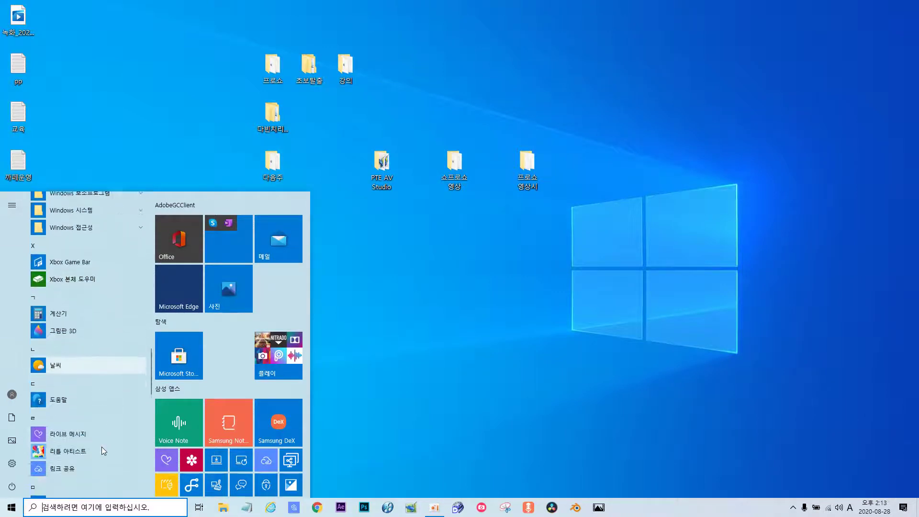
{"action": "scroll", "coordinate": [101, 449], "scroll_direction": "down", "scroll_amount": 4}
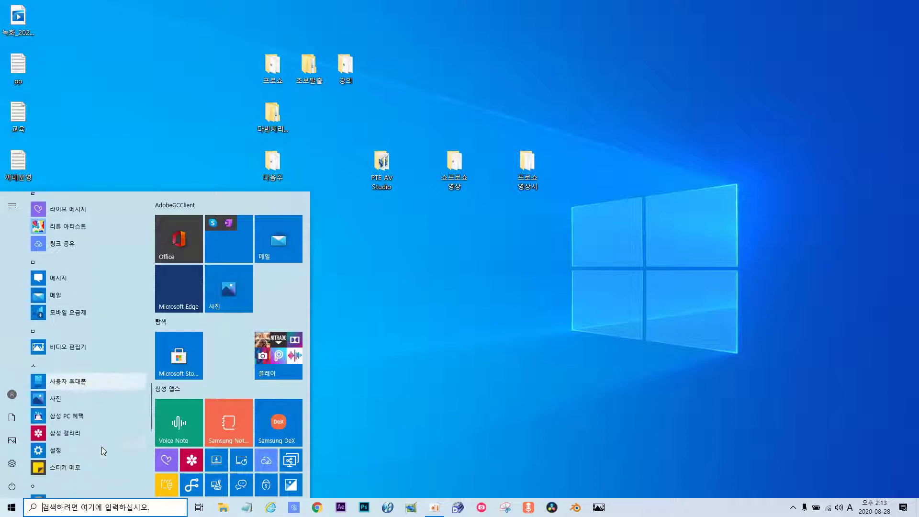
{"action": "scroll", "coordinate": [101, 450], "scroll_direction": "down", "scroll_amount": 8}
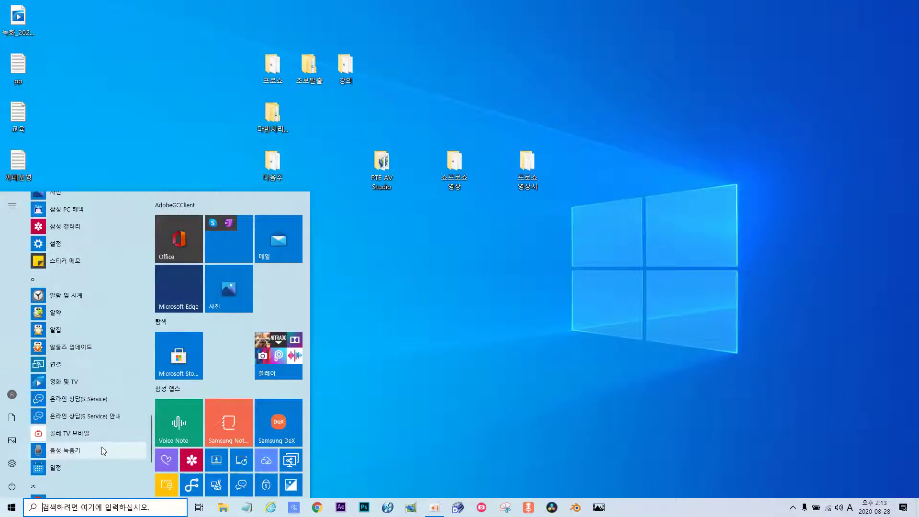
{"action": "left_click_drag", "start_coordinate": [64, 456], "coordinate": [526, 362]}
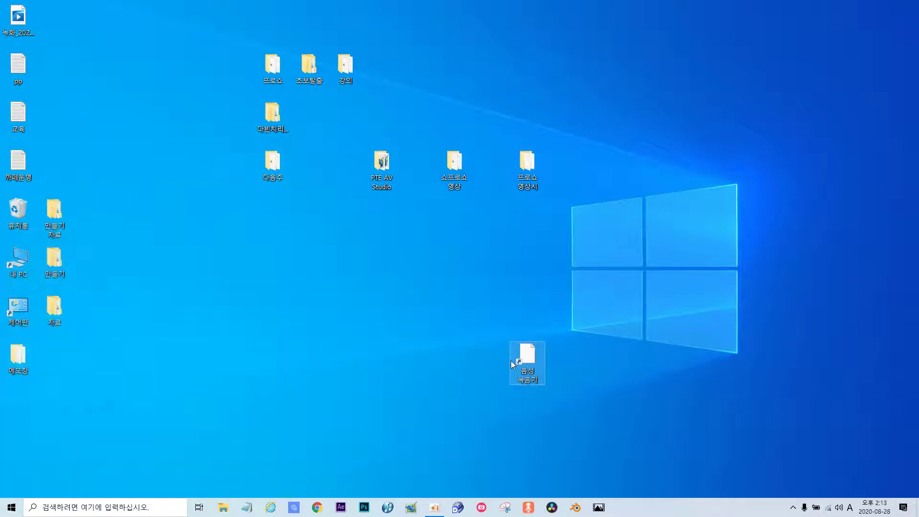
Launch 음성 녹음기 from its desktop shortcut and record about 3 seconds of audio, pausing before stopping the recording.
{"action": "double_click", "coordinate": [528, 364]}
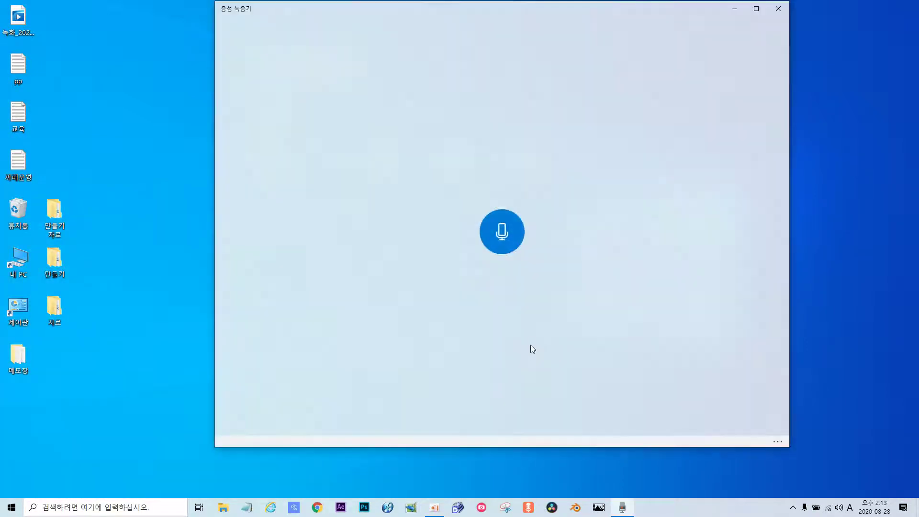
{"action": "left_click", "coordinate": [502, 231]}
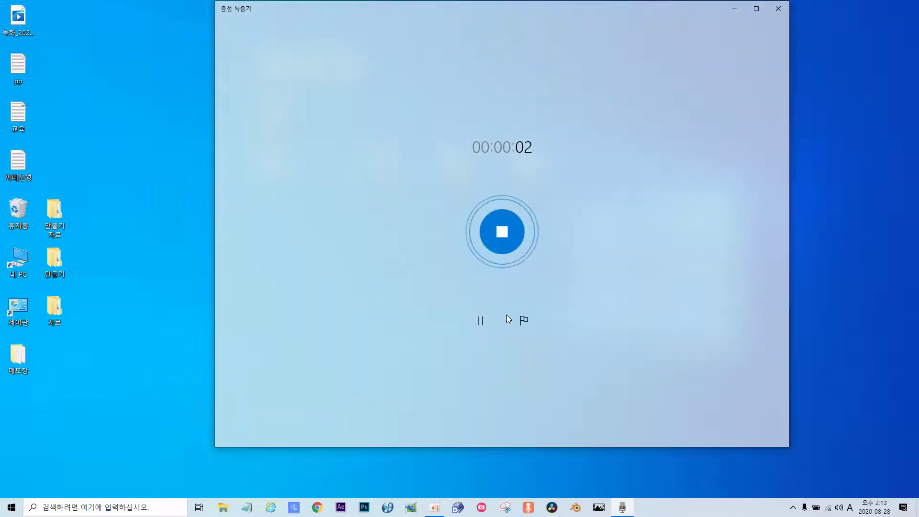
{"action": "left_click", "coordinate": [481, 321]}
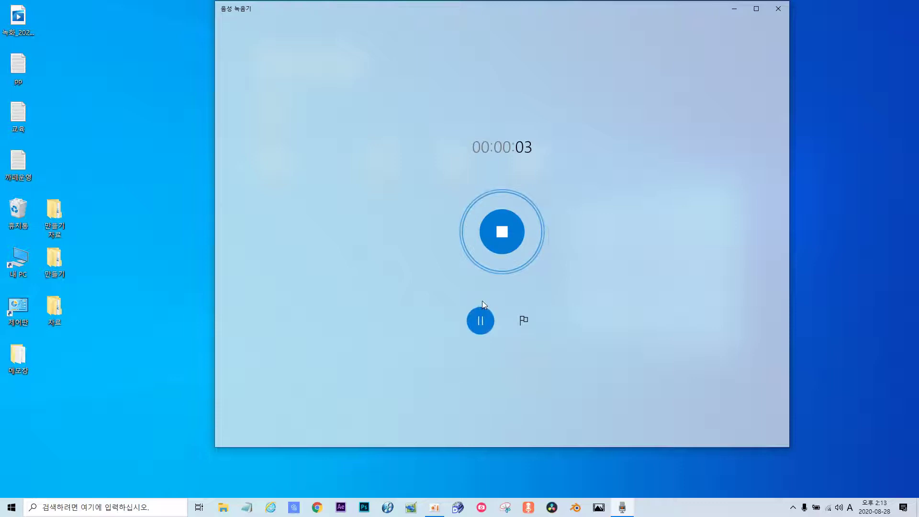
{"action": "left_click", "coordinate": [499, 230]}
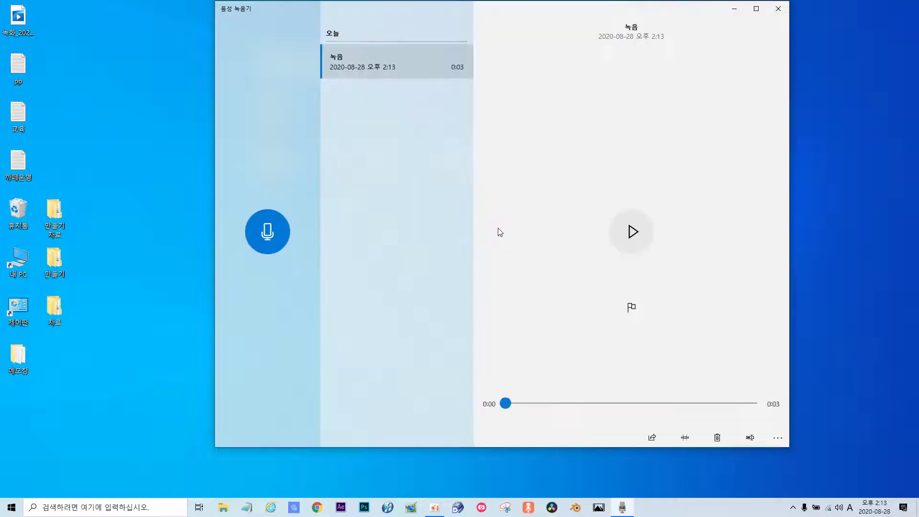
Open the file location of the 녹음 recording, play the file in Windows Media Player and close the player.
{"action": "left_click", "coordinate": [778, 438]}
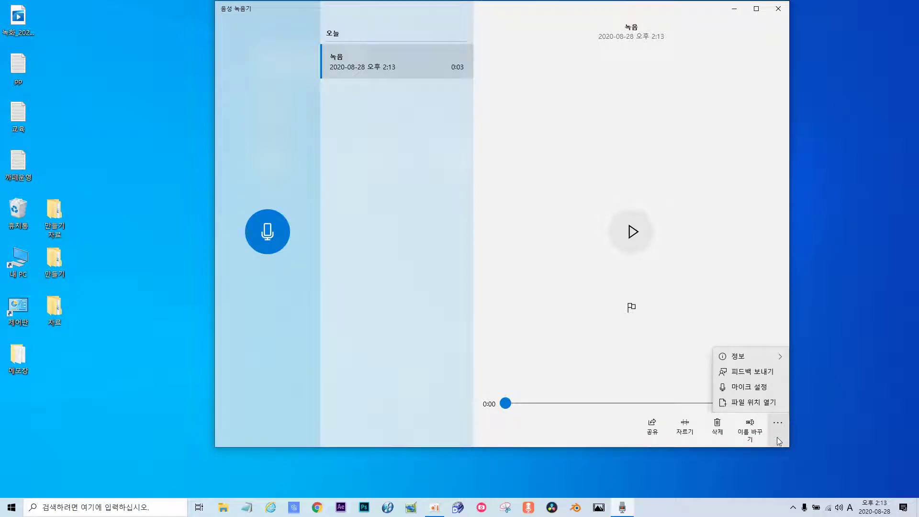
{"action": "left_click", "coordinate": [761, 403]}
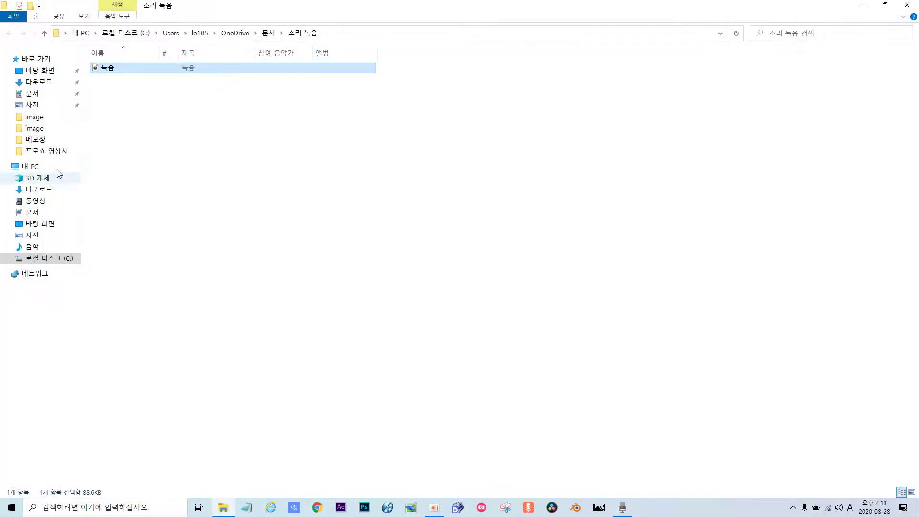
{"action": "double_click", "coordinate": [105, 69]}
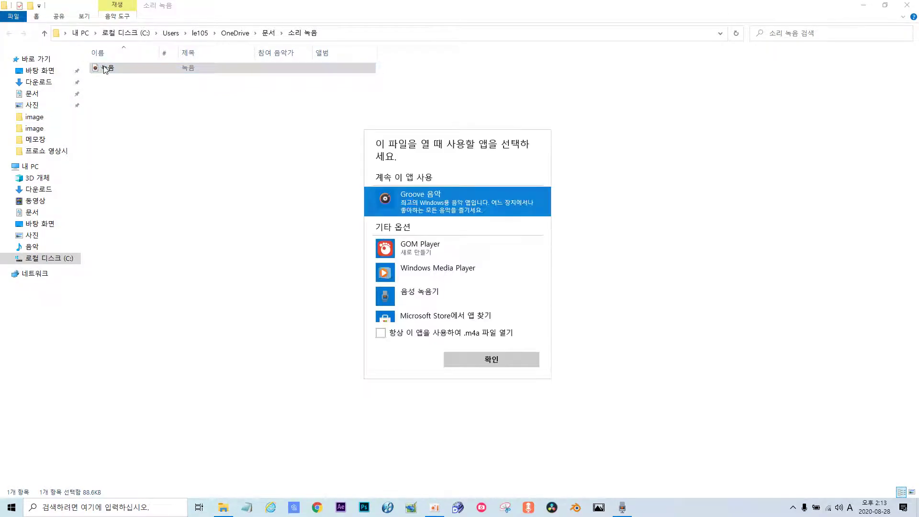
{"action": "left_click", "coordinate": [414, 273]}
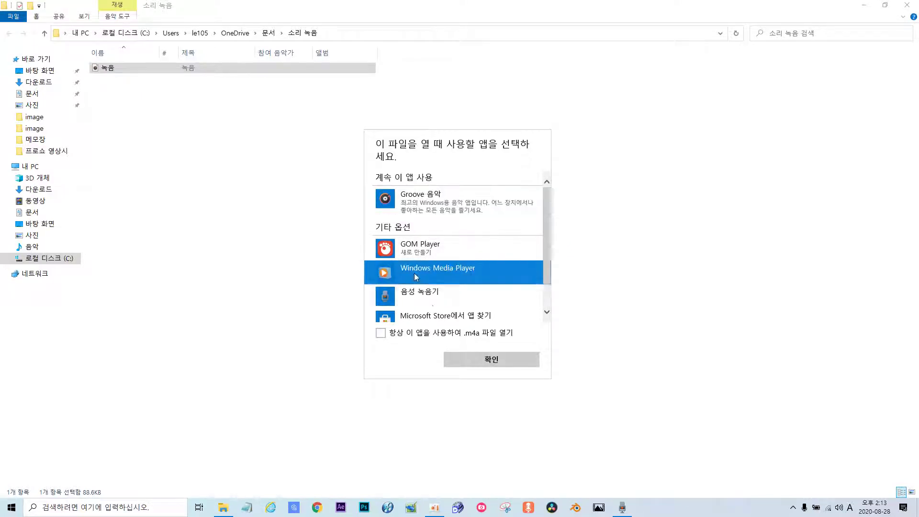
{"action": "left_click", "coordinate": [474, 363]}
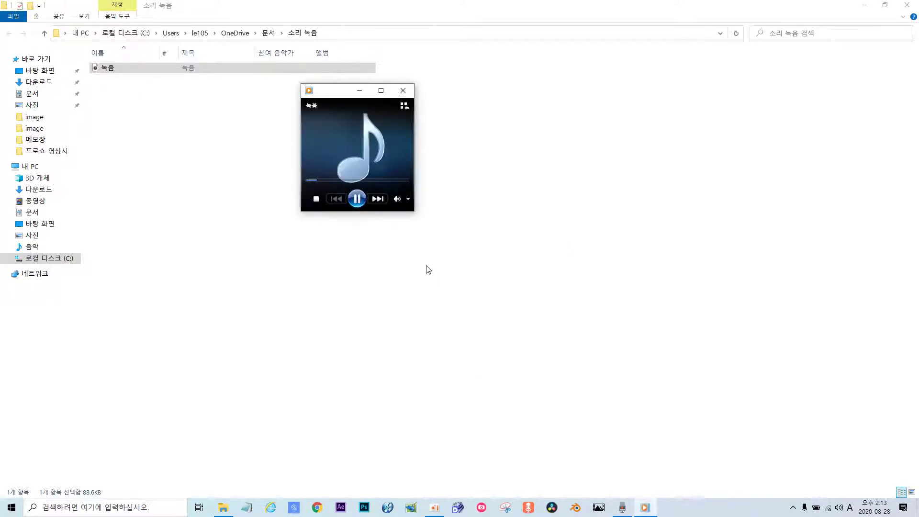
{"action": "left_click", "coordinate": [403, 90]}
Delete the 녹음 file from the 소리 녹음 folder and close the folder window.
{"action": "right_click", "coordinate": [101, 69]}
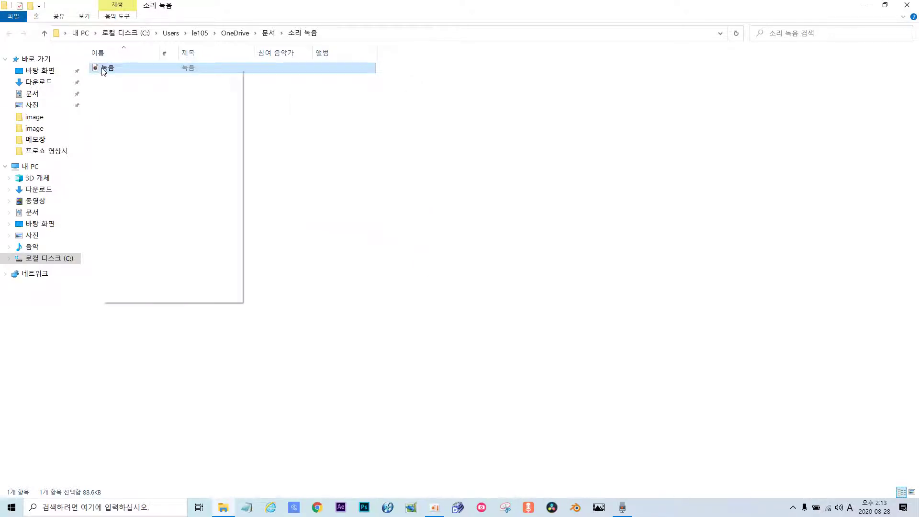
{"action": "left_click", "coordinate": [127, 267]}
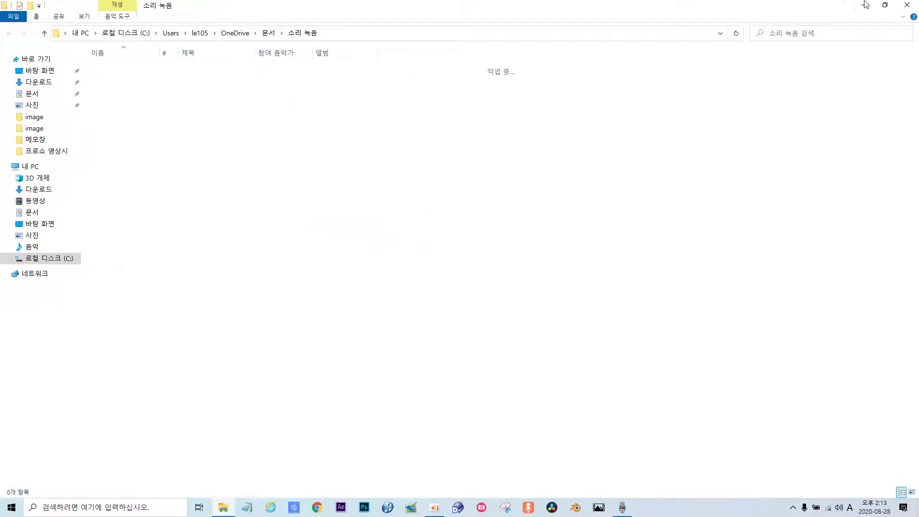
{"action": "left_click", "coordinate": [906, 6]}
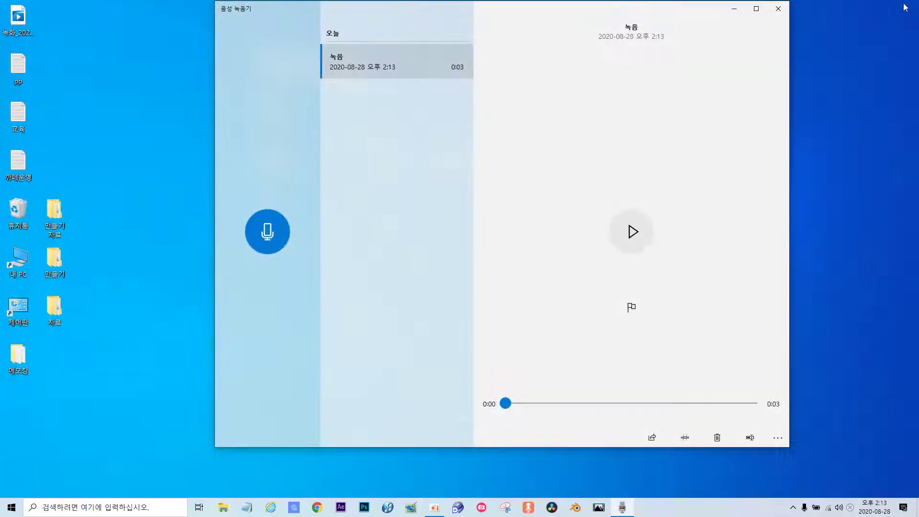
Close 음성 녹음기 and move its desktop shortcut to the recycle bin.
{"action": "left_click", "coordinate": [778, 8]}
{"action": "left_click_drag", "start_coordinate": [536, 360], "coordinate": [21, 215]}
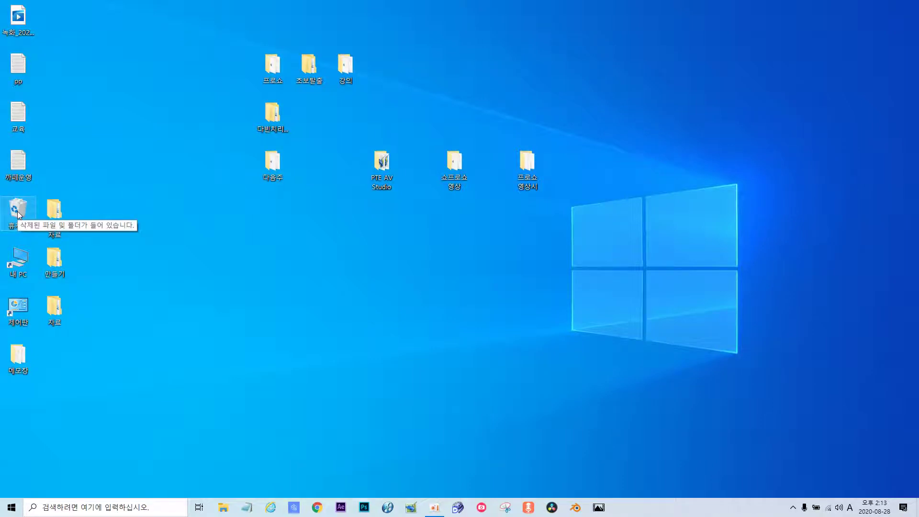
Look through the installed app list down to the 비디오 편집기 entry and leave the list.
{"action": "left_click", "coordinate": [13, 511]}
{"action": "scroll", "coordinate": [67, 469], "scroll_direction": "down", "scroll_amount": 5}
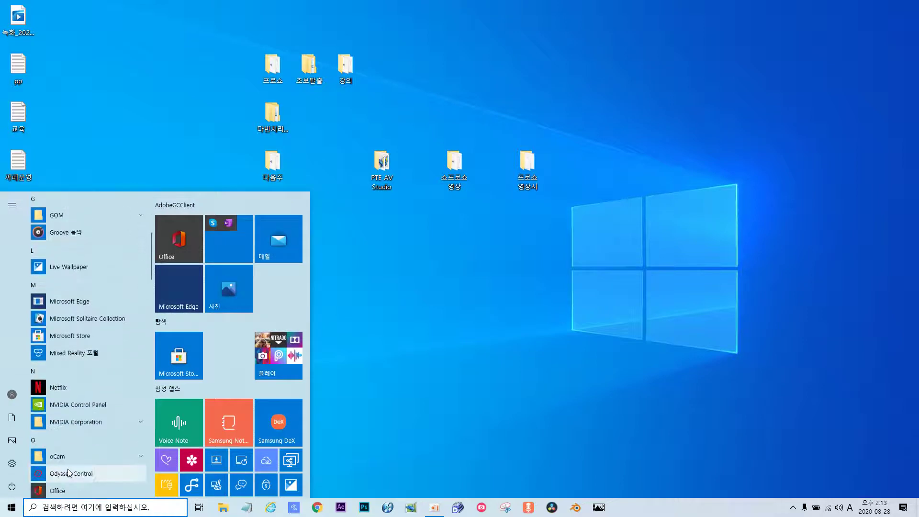
{"action": "scroll", "coordinate": [67, 470], "scroll_direction": "down", "scroll_amount": 8}
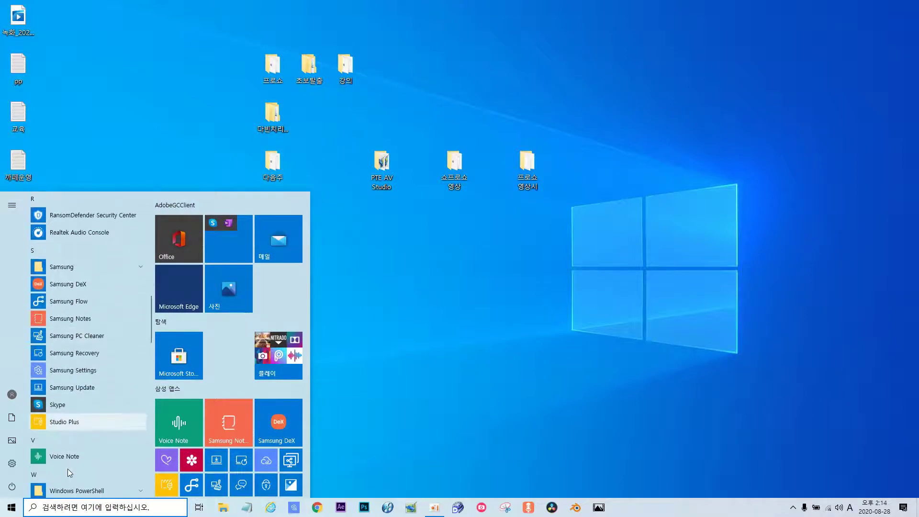
{"action": "scroll", "coordinate": [67, 469], "scroll_direction": "down", "scroll_amount": 5}
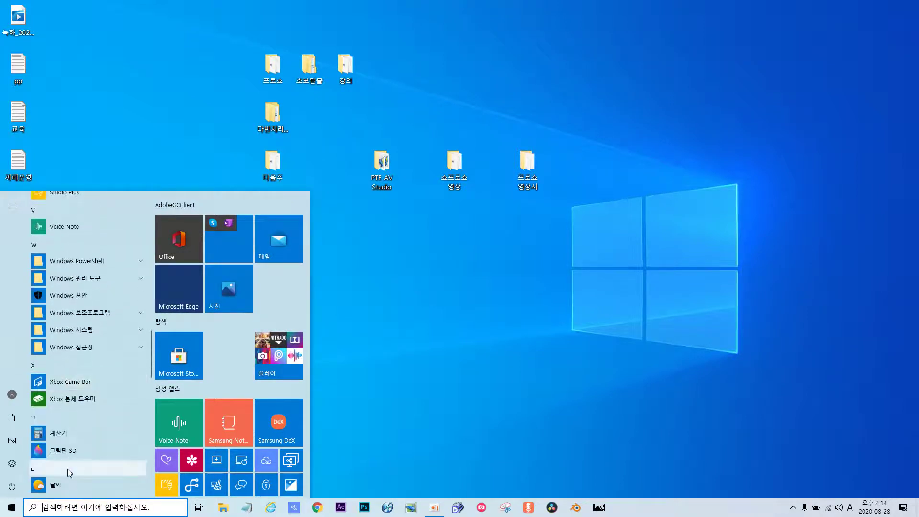
{"action": "scroll", "coordinate": [68, 469], "scroll_direction": "down", "scroll_amount": 3}
{"action": "scroll", "coordinate": [67, 471], "scroll_direction": "down", "scroll_amount": 5}
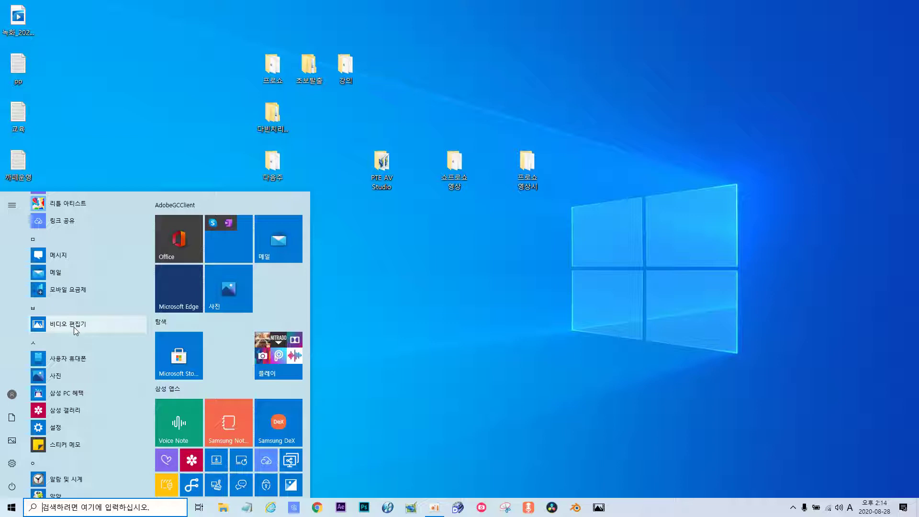
{"action": "left_click", "coordinate": [385, 373]}
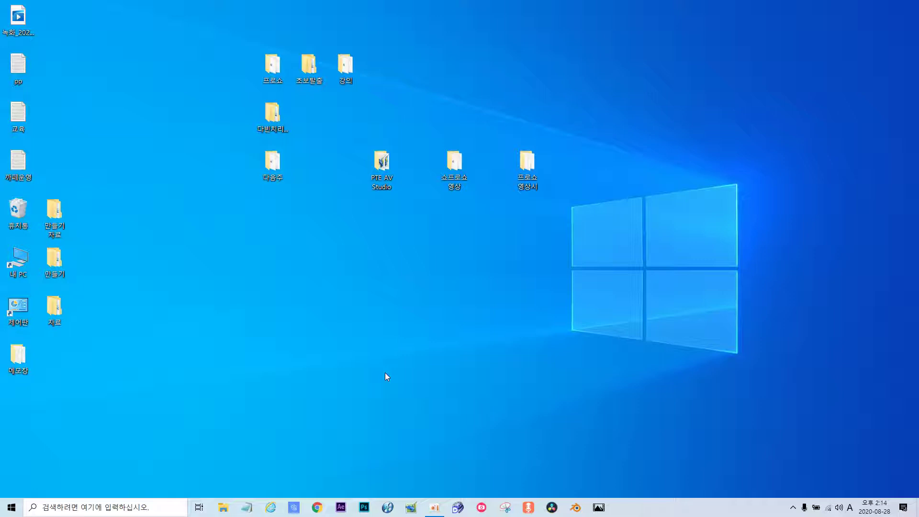
Launch 비디오 편집기, view its video project page and close it, two times in a row.
{"action": "left_click", "coordinate": [598, 508]}
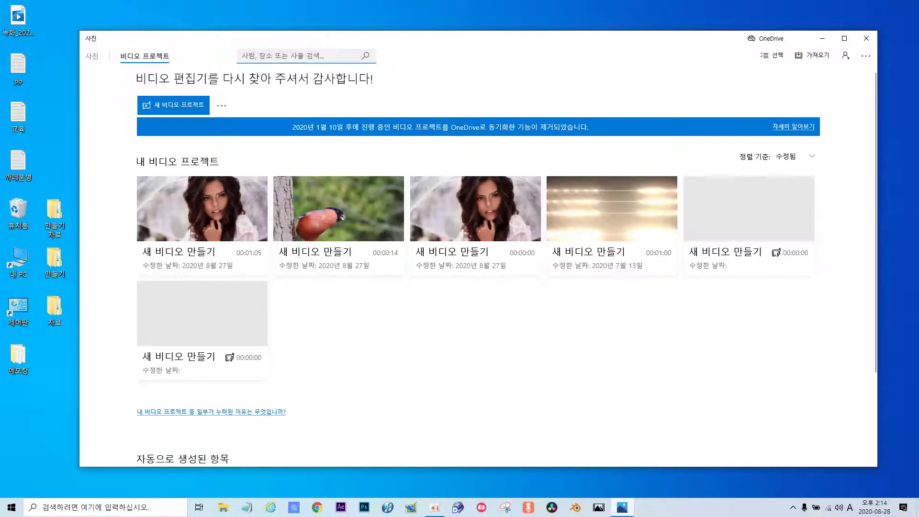
{"action": "left_click", "coordinate": [865, 39]}
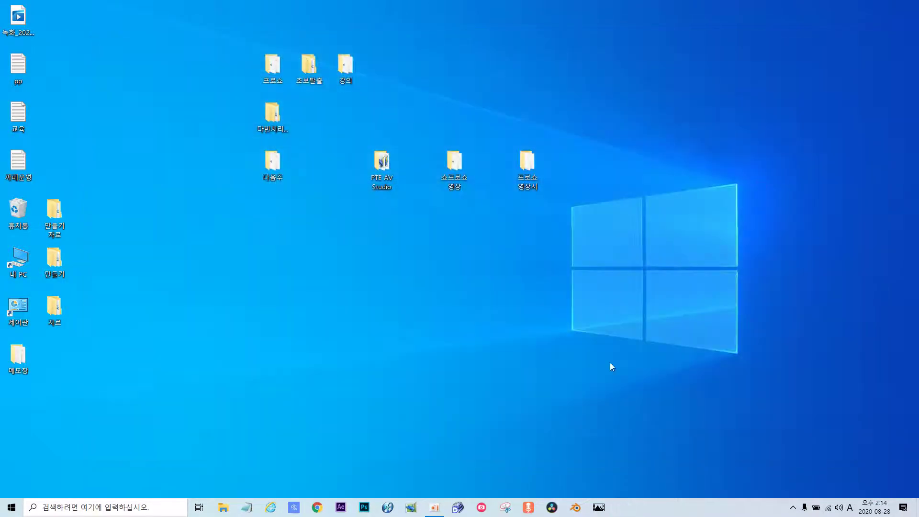
{"action": "left_click", "coordinate": [599, 508]}
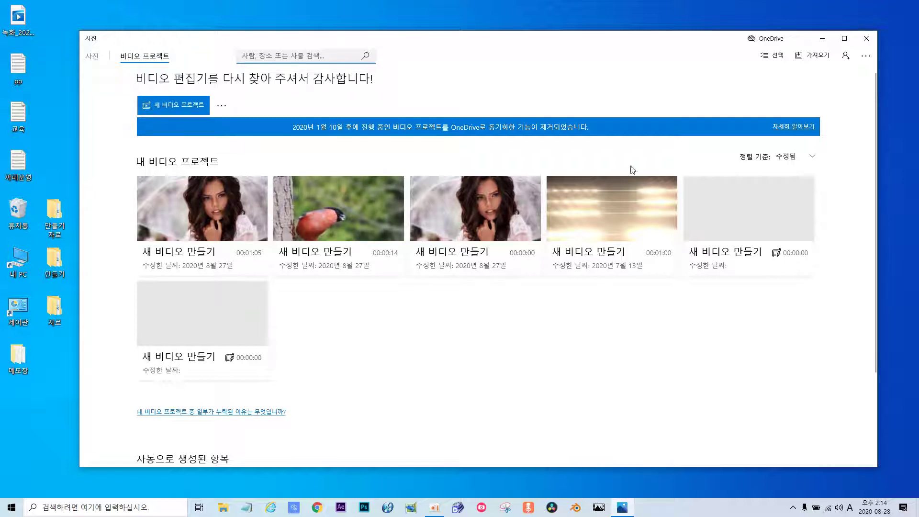
{"action": "left_click", "coordinate": [866, 38]}
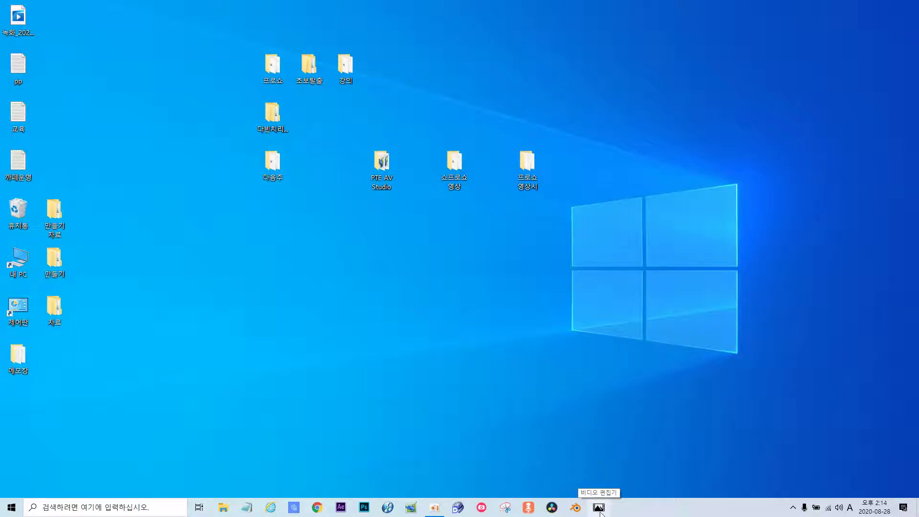
Create a desktop shortcut to 비디오 편집기 from the installed app list, and move that shortcut to the recycle bin.
{"action": "left_click", "coordinate": [12, 511]}
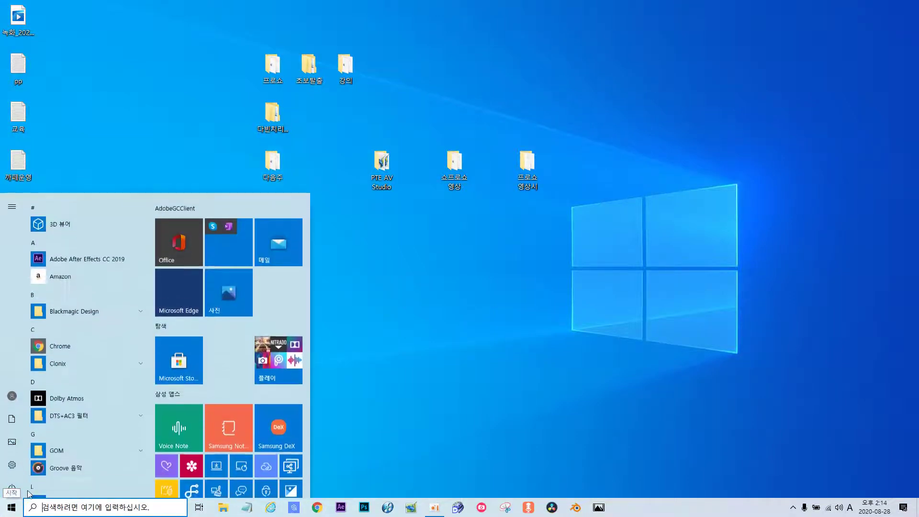
{"action": "scroll", "coordinate": [47, 465], "scroll_direction": "down", "scroll_amount": 10}
{"action": "scroll", "coordinate": [47, 466], "scroll_direction": "down", "scroll_amount": 12}
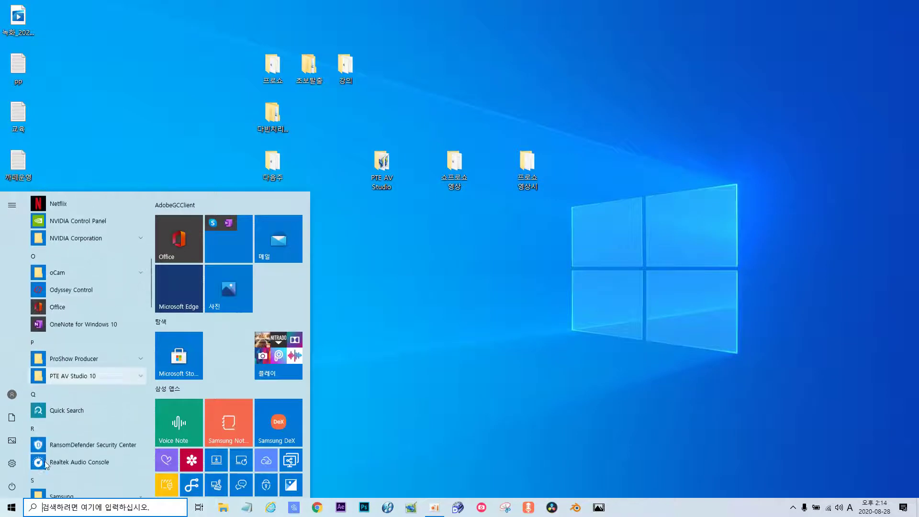
{"action": "scroll", "coordinate": [46, 465], "scroll_direction": "down", "scroll_amount": 12}
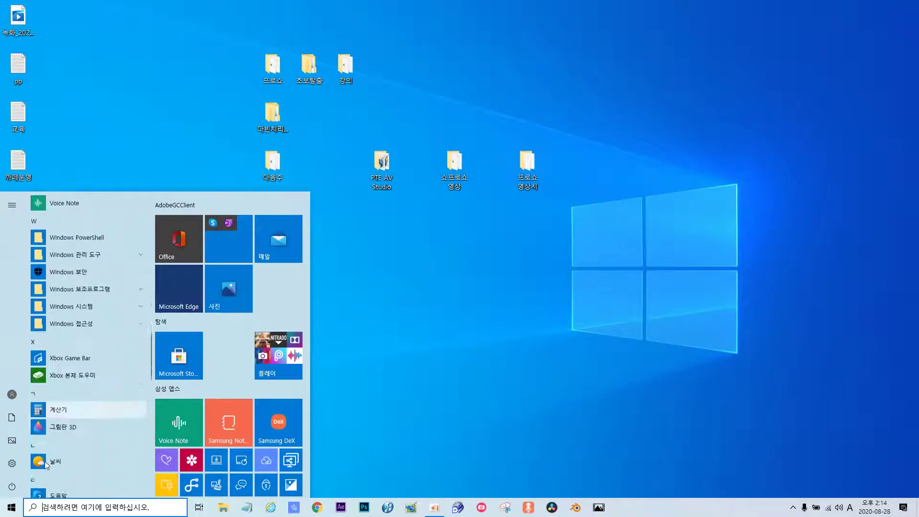
{"action": "scroll", "coordinate": [46, 465], "scroll_direction": "down", "scroll_amount": 6}
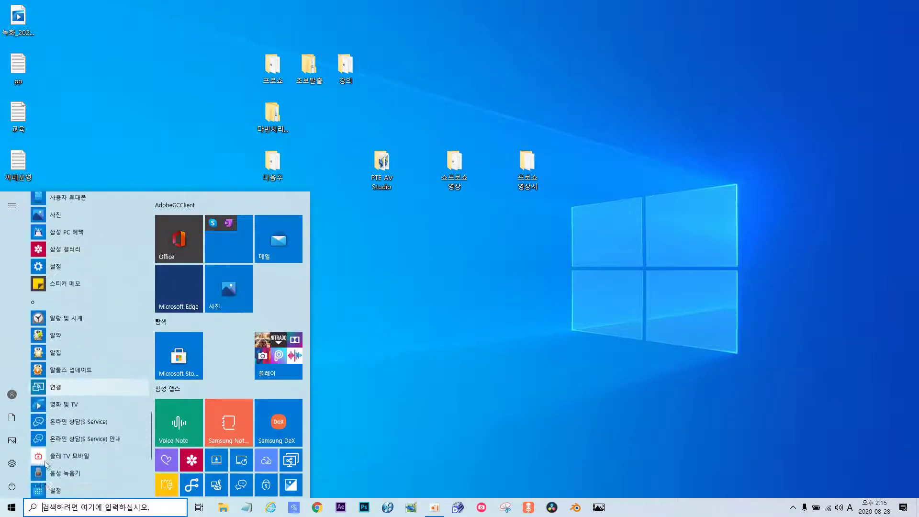
{"action": "scroll", "coordinate": [46, 460], "scroll_direction": "down", "scroll_amount": 6}
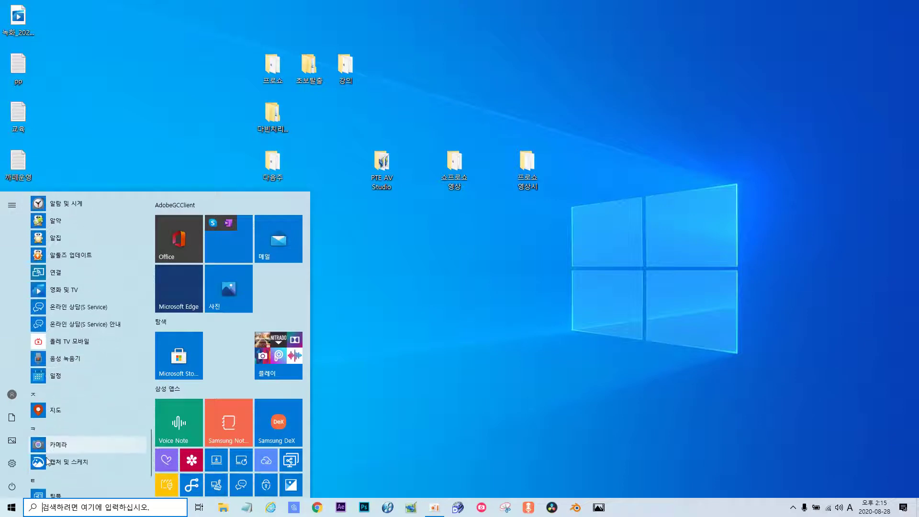
{"action": "scroll", "coordinate": [46, 457], "scroll_direction": "up", "scroll_amount": 4}
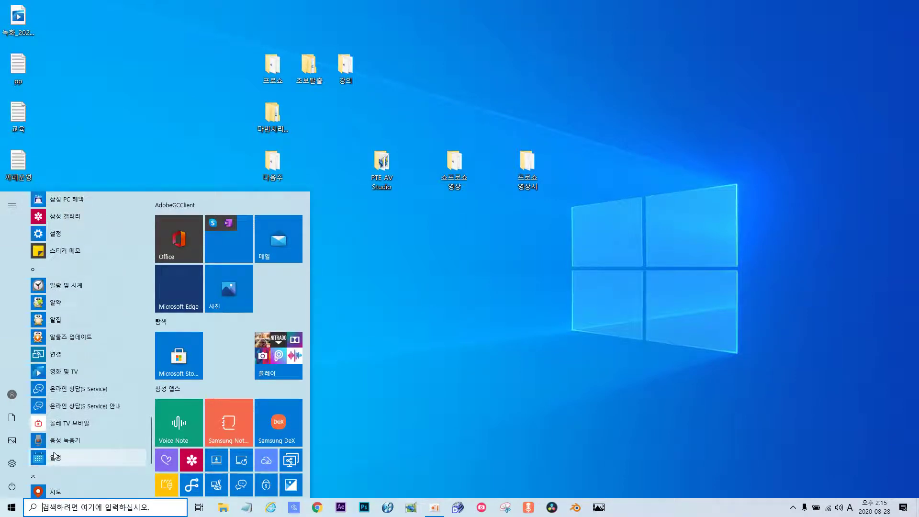
{"action": "scroll", "coordinate": [54, 455], "scroll_direction": "up", "scroll_amount": 4}
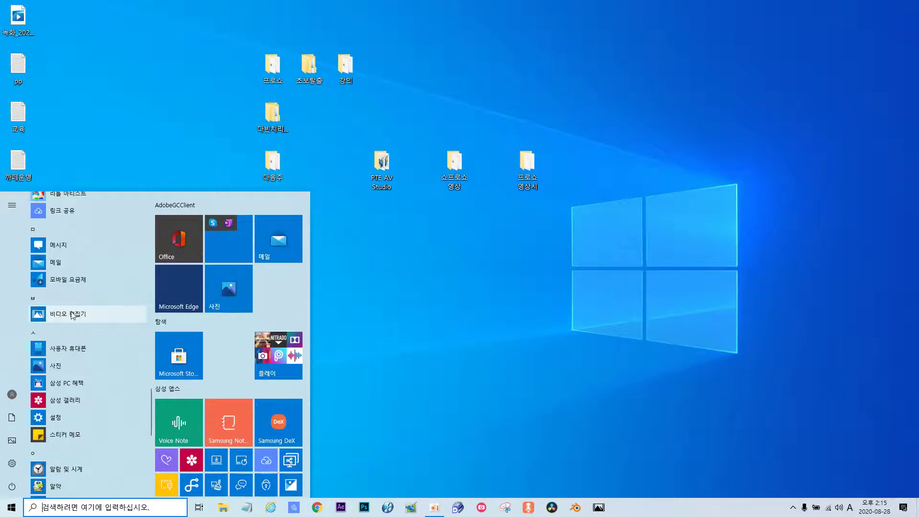
{"action": "left_click_drag", "start_coordinate": [72, 316], "coordinate": [427, 312]}
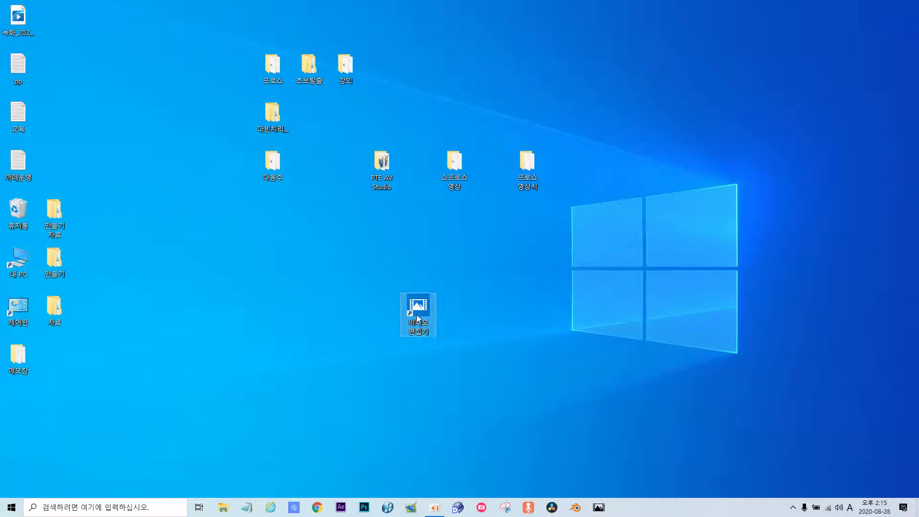
{"action": "left_click_drag", "start_coordinate": [418, 314], "coordinate": [19, 222]}
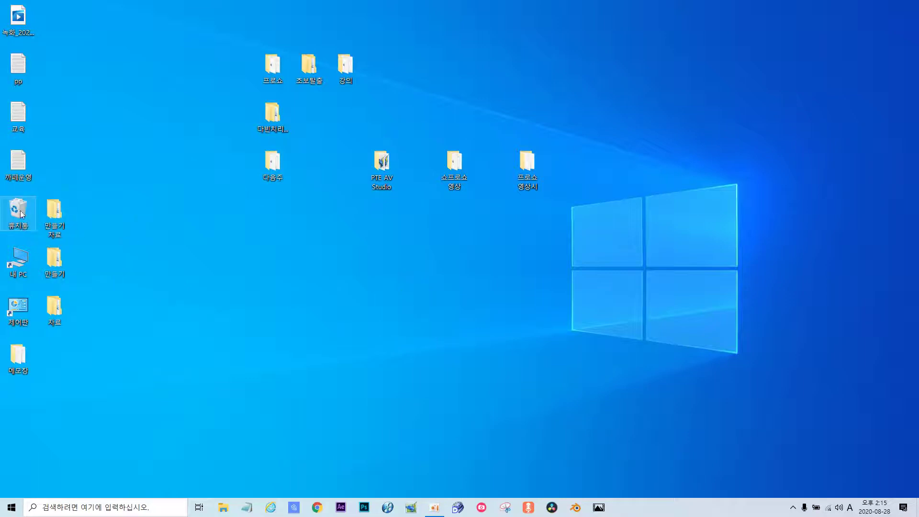
Launch 비디오 편집기 and create a new video project, accepting the name 새 비디오 만들기.
{"action": "left_click", "coordinate": [598, 508]}
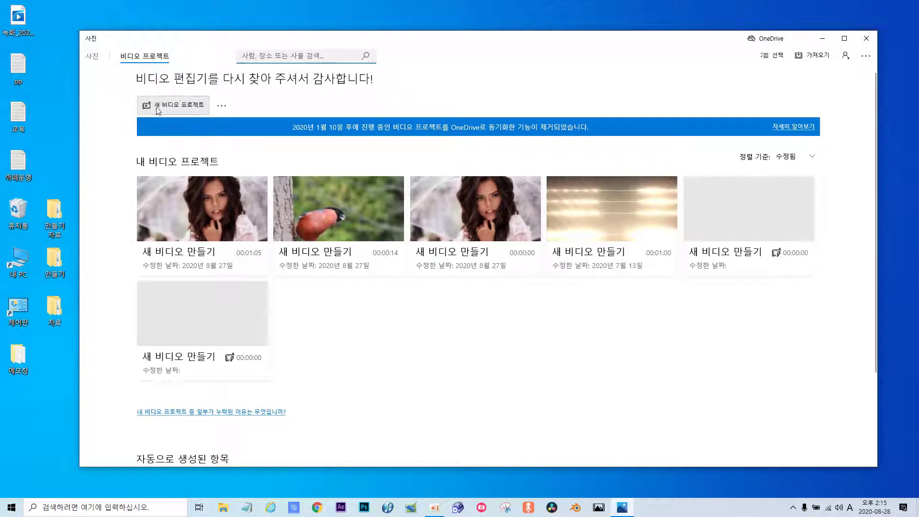
{"action": "left_click", "coordinate": [187, 108]}
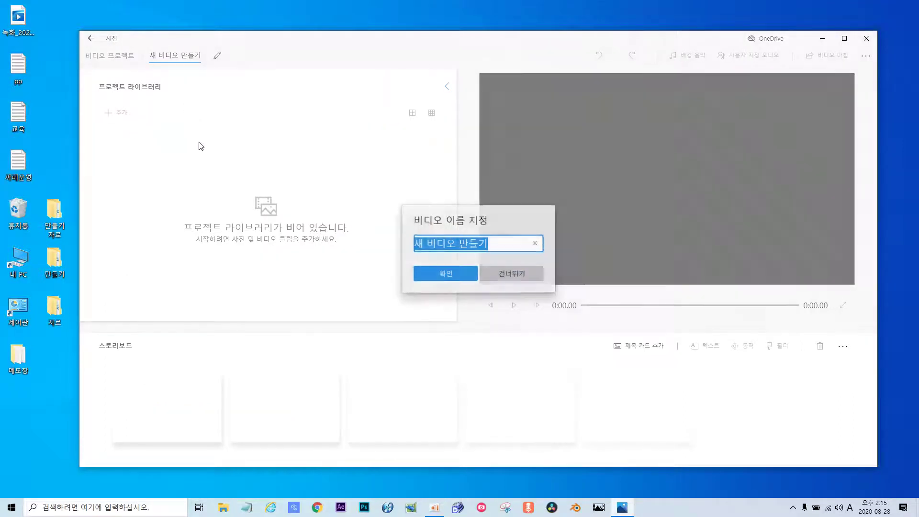
{"action": "left_click", "coordinate": [498, 246]}
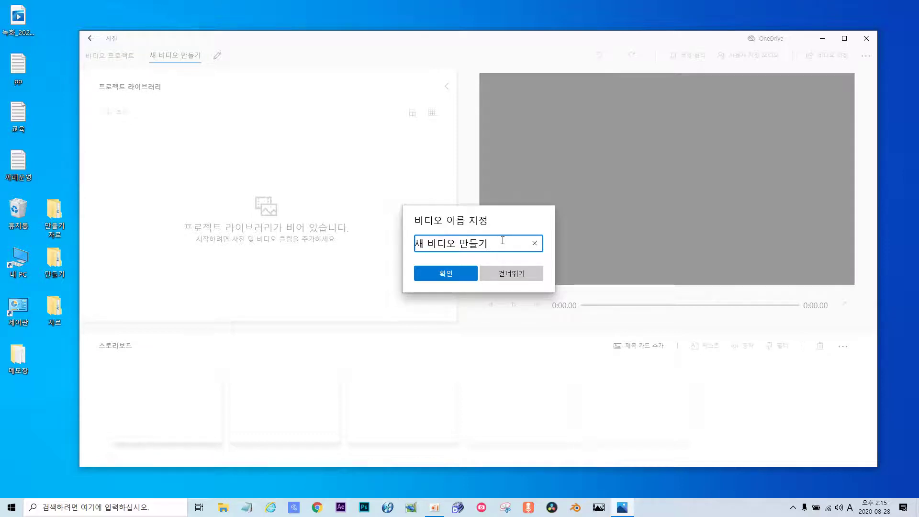
{"action": "left_click", "coordinate": [463, 277]}
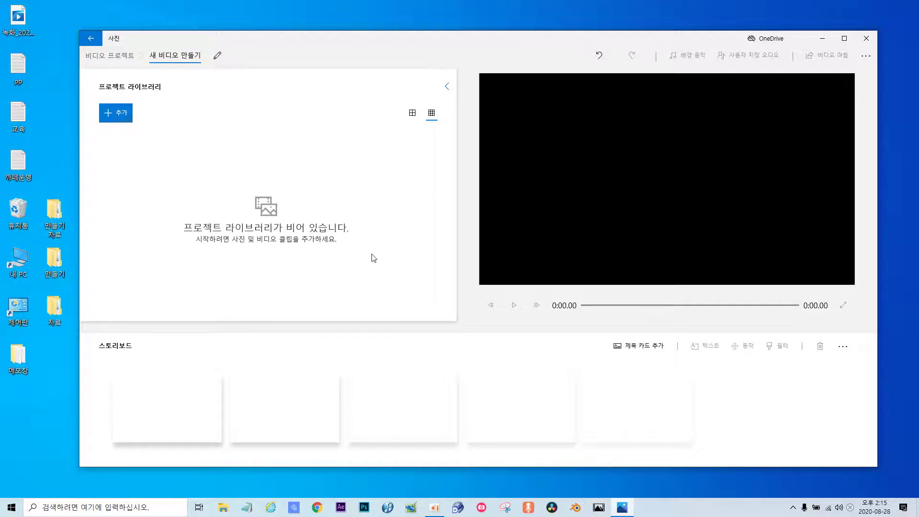
Add the photos ss, tt, uu, vv, xx, yy and zz from the desktop folder 초보탈출\image to the project library and deselect them.
{"action": "left_click", "coordinate": [108, 111]}
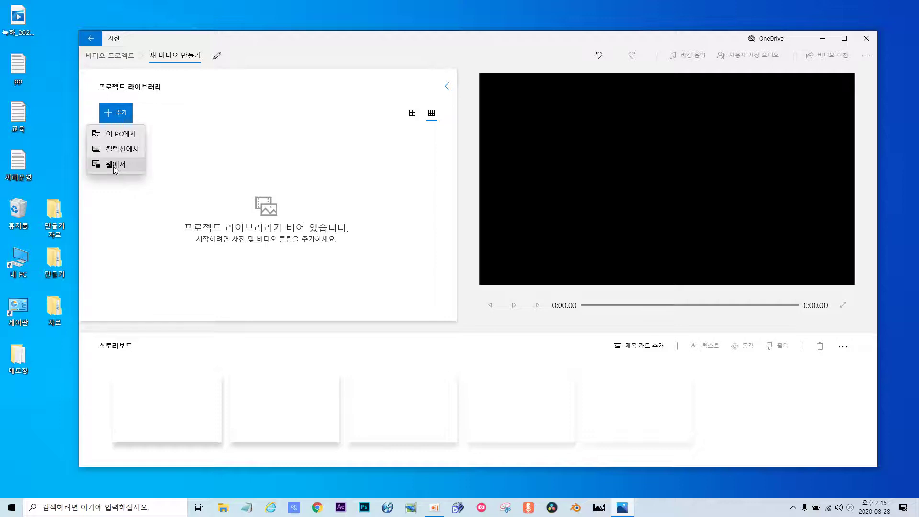
{"action": "left_click", "coordinate": [126, 135]}
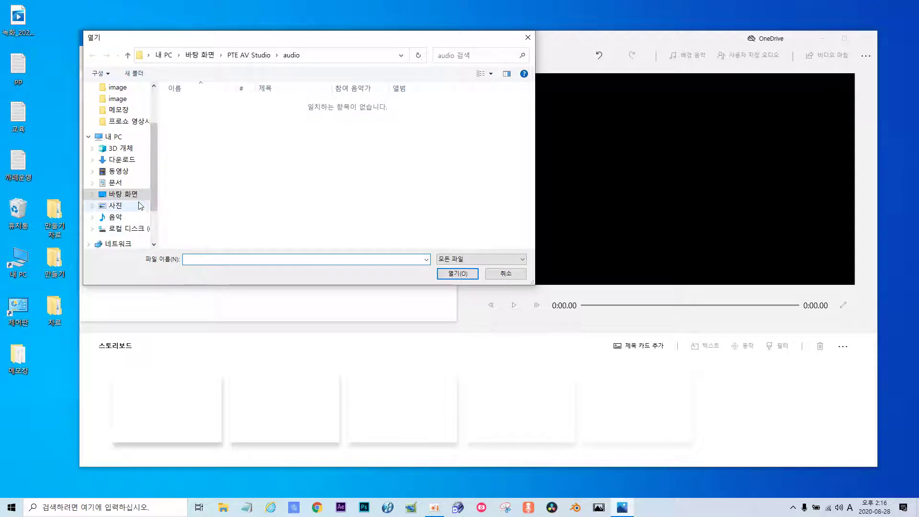
{"action": "left_click", "coordinate": [126, 194]}
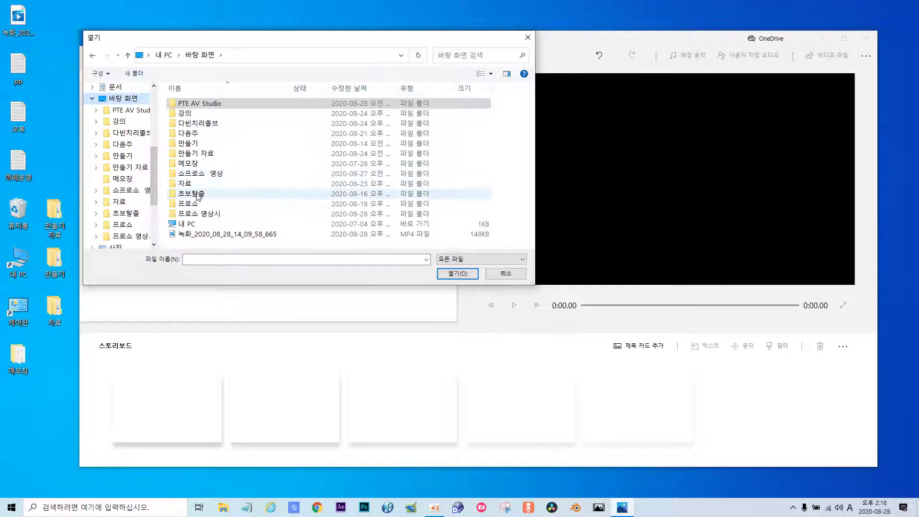
{"action": "double_click", "coordinate": [198, 195]}
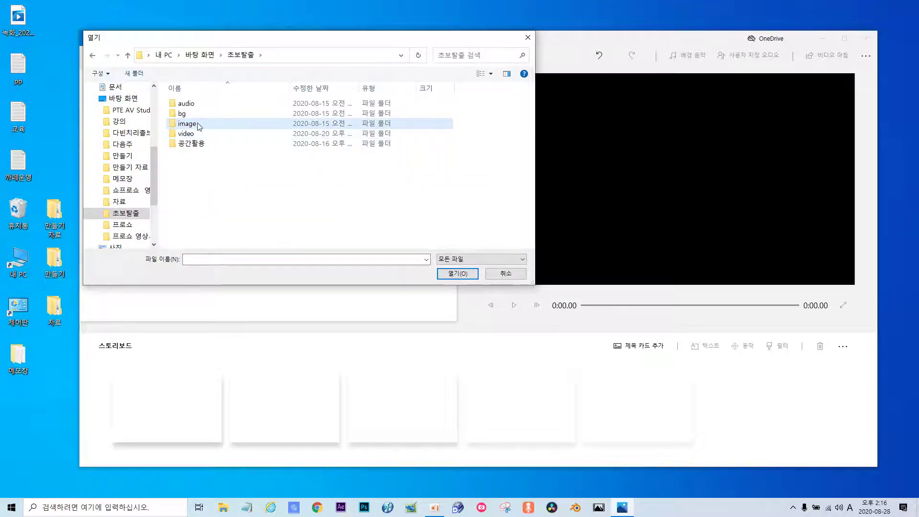
{"action": "double_click", "coordinate": [198, 125]}
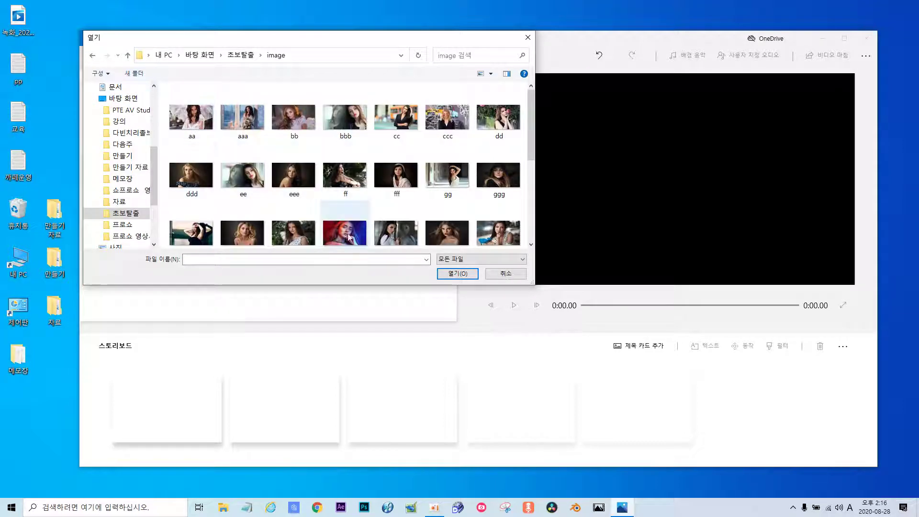
{"action": "left_click_drag", "start_coordinate": [531, 282], "coordinate": [745, 465]}
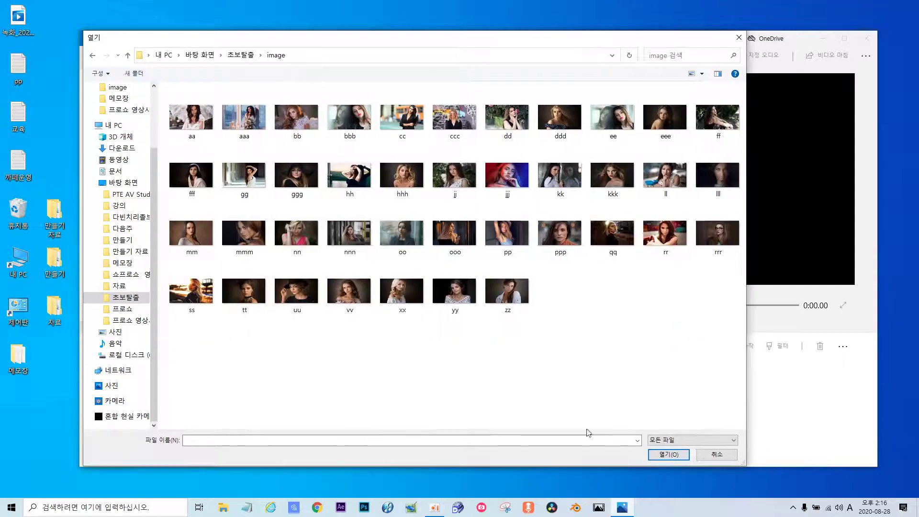
{"action": "left_click_drag", "start_coordinate": [181, 330], "coordinate": [537, 283]}
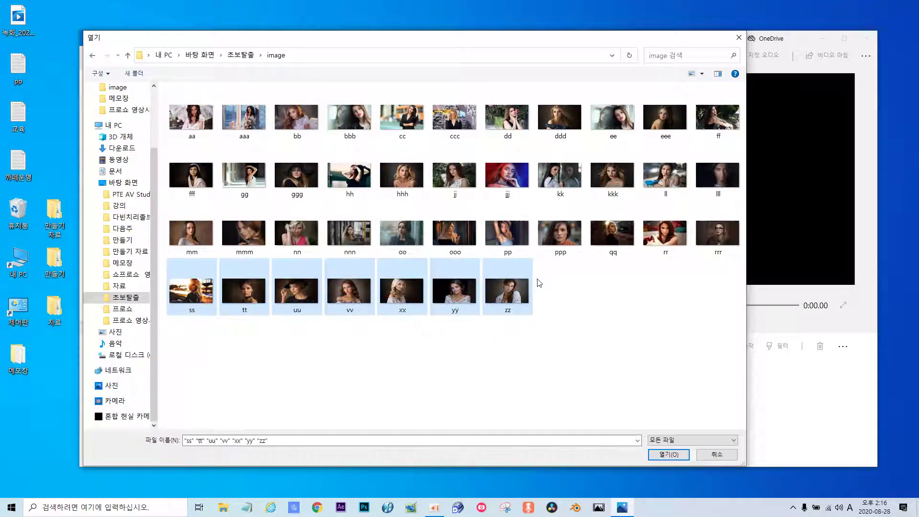
{"action": "left_click", "coordinate": [669, 454]}
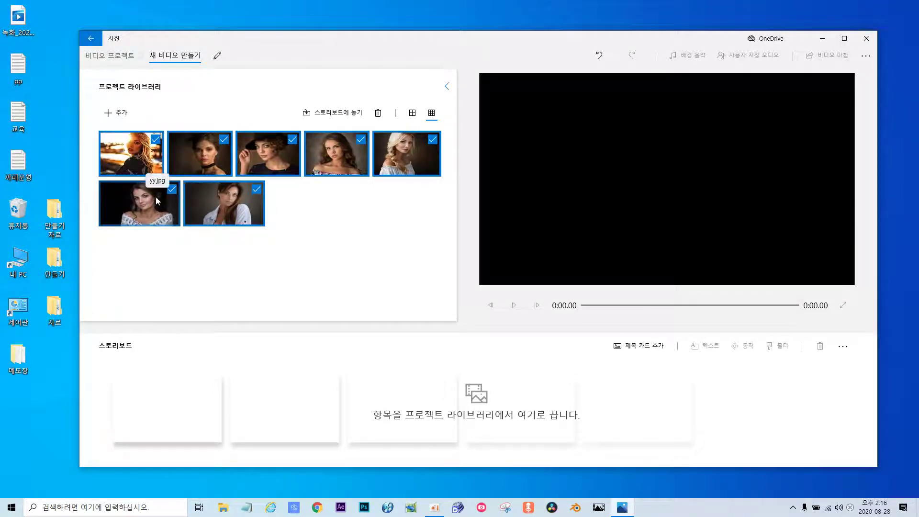
{"action": "left_click", "coordinate": [317, 218]}
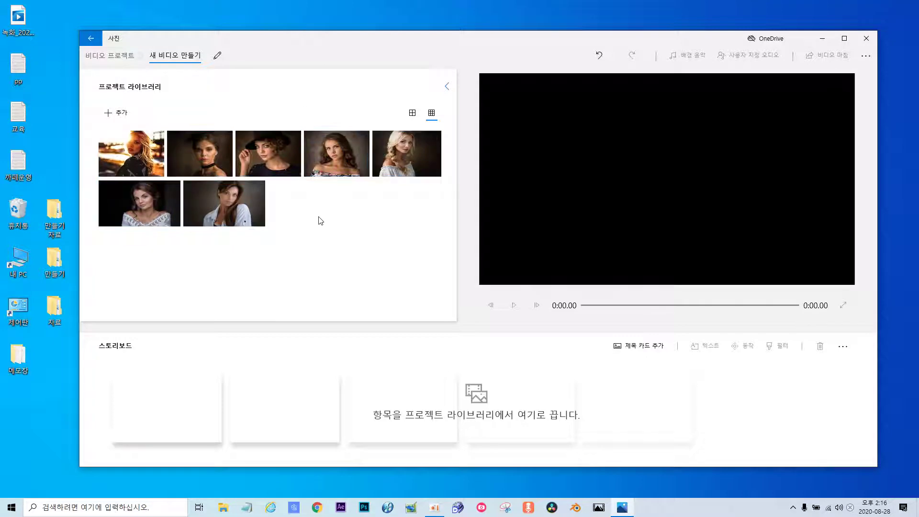
Add the video ddgg from the 초보탈출\video folder on this PC to the project library.
{"action": "left_click", "coordinate": [120, 114]}
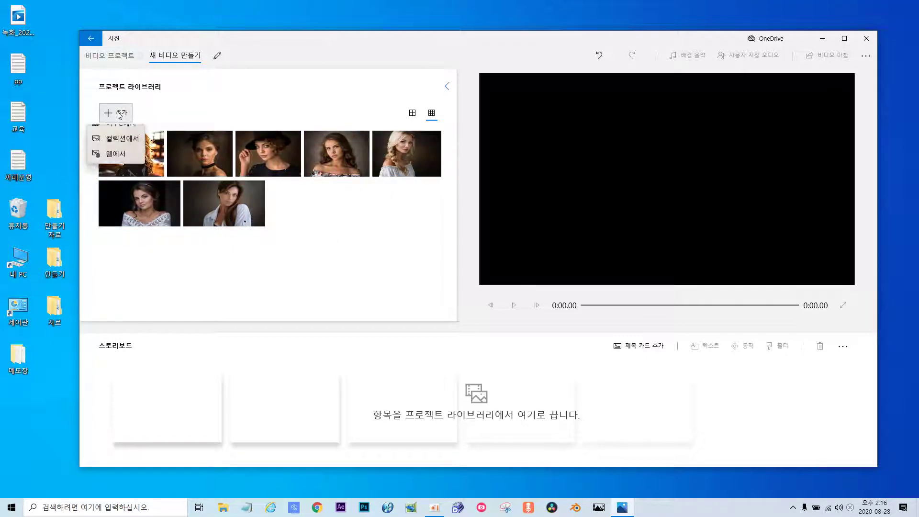
{"action": "left_click", "coordinate": [125, 133]}
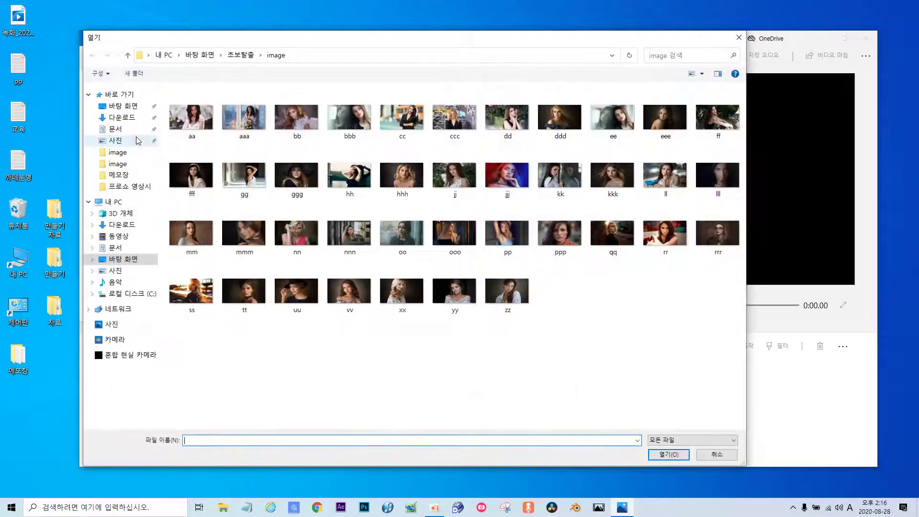
{"action": "left_click", "coordinate": [128, 55]}
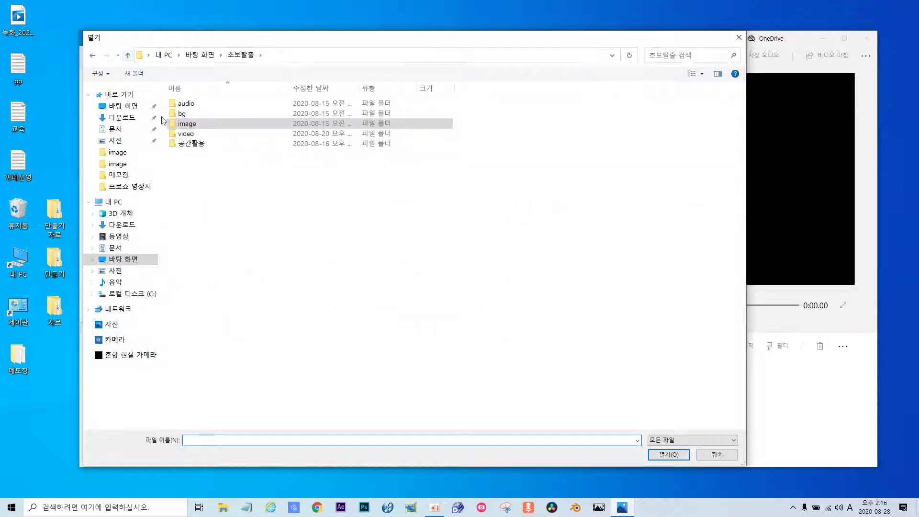
{"action": "double_click", "coordinate": [184, 134]}
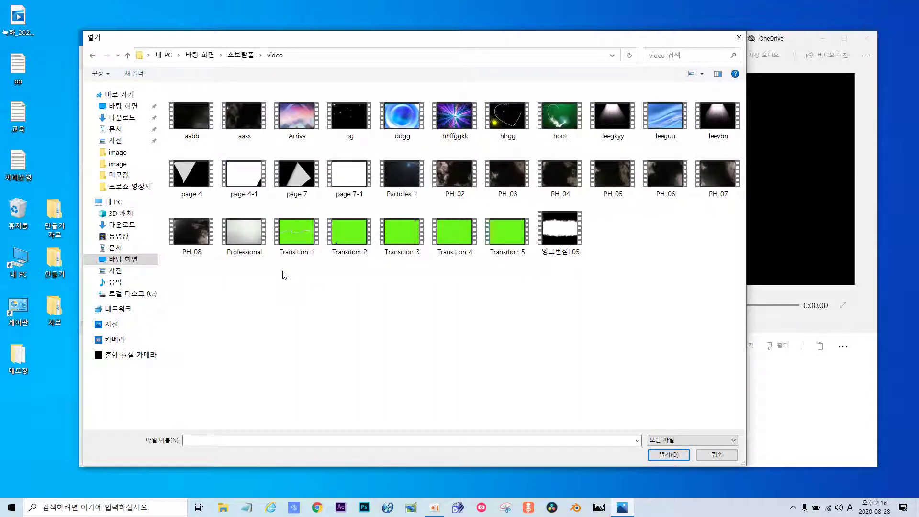
{"action": "left_click", "coordinate": [399, 115]}
{"action": "double_click", "coordinate": [398, 115]}
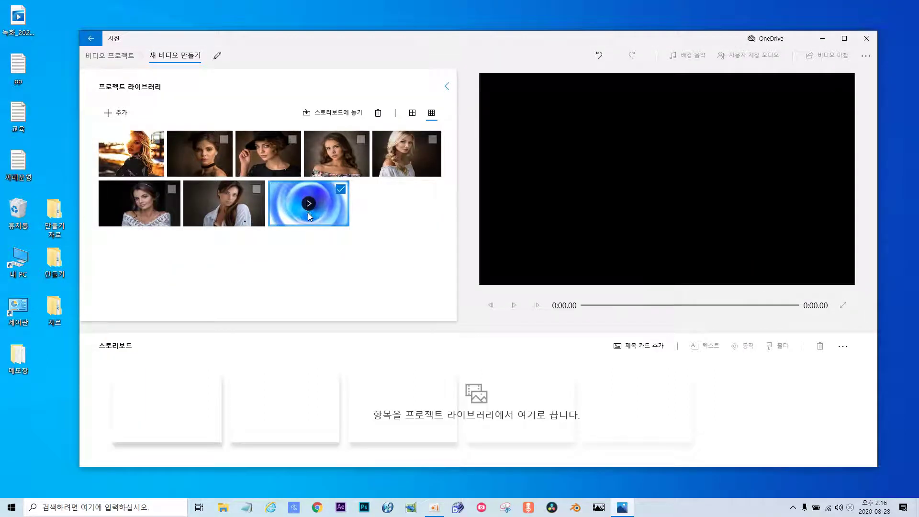
Place the ddgg video on the storyboard, followed by the photos zz, yy, ss, tt and uu in that order.
{"action": "left_click_drag", "start_coordinate": [318, 203], "coordinate": [179, 415]}
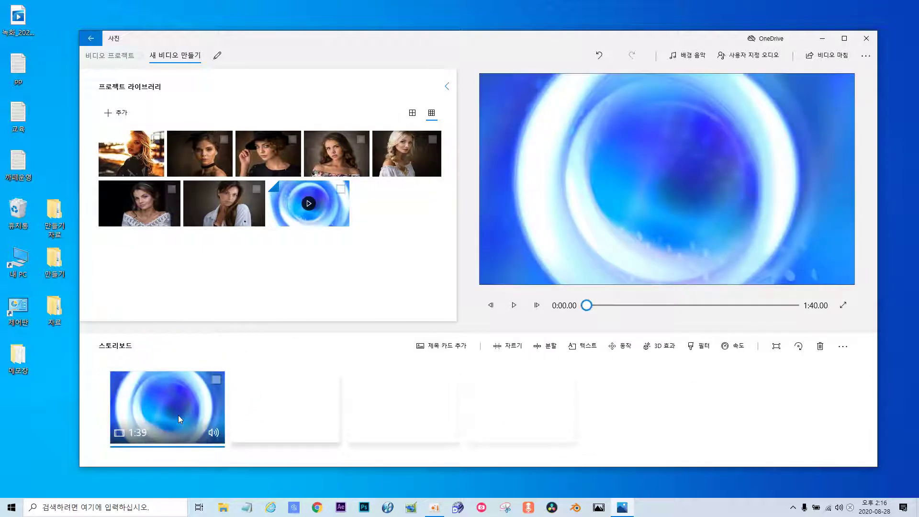
{"action": "left_click_drag", "start_coordinate": [211, 223], "coordinate": [306, 417]}
{"action": "left_click_drag", "start_coordinate": [253, 255], "coordinate": [421, 417]}
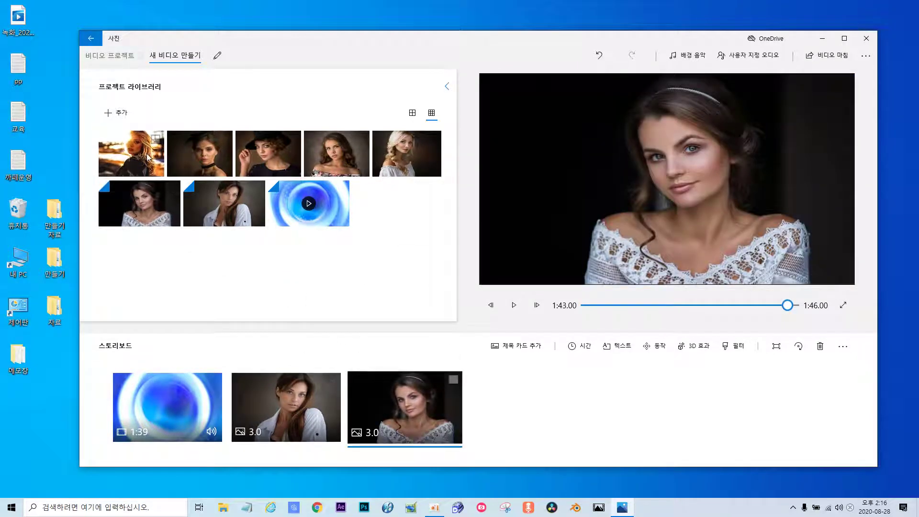
{"action": "left_click_drag", "start_coordinate": [144, 160], "coordinate": [541, 421]}
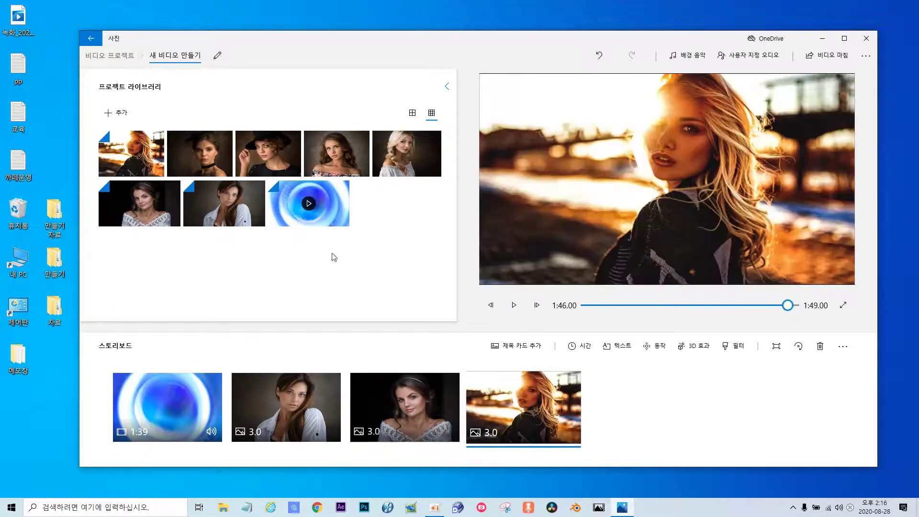
{"action": "left_click_drag", "start_coordinate": [211, 153], "coordinate": [667, 418]}
{"action": "left_click_drag", "start_coordinate": [270, 153], "coordinate": [780, 414]}
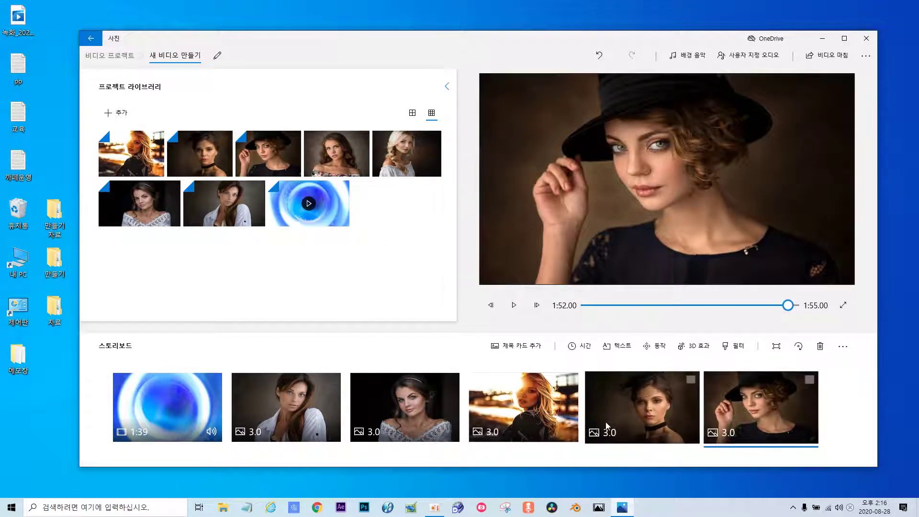
Trim the end of the storyboard's ddgg video clip to about 0:48.20, keeping its start at 0:00.
{"action": "left_click", "coordinate": [166, 406]}
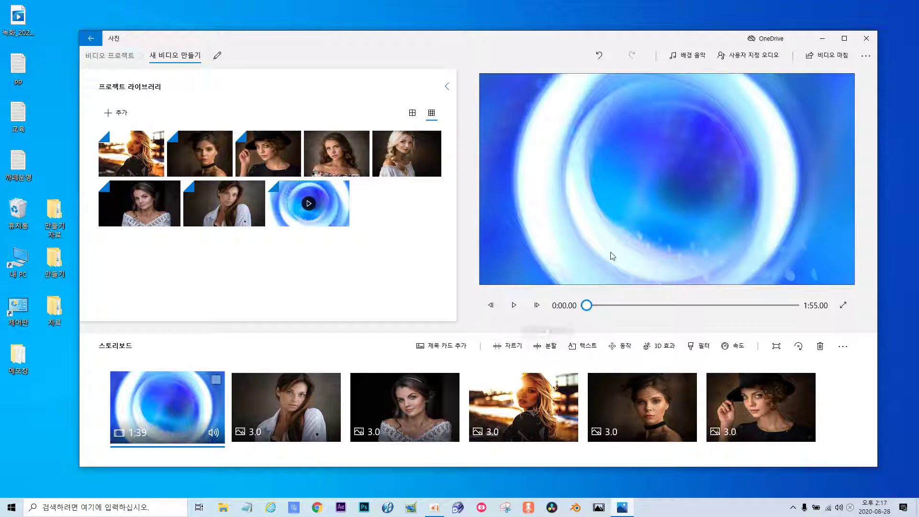
{"action": "left_click_drag", "start_coordinate": [596, 307], "coordinate": [673, 307]}
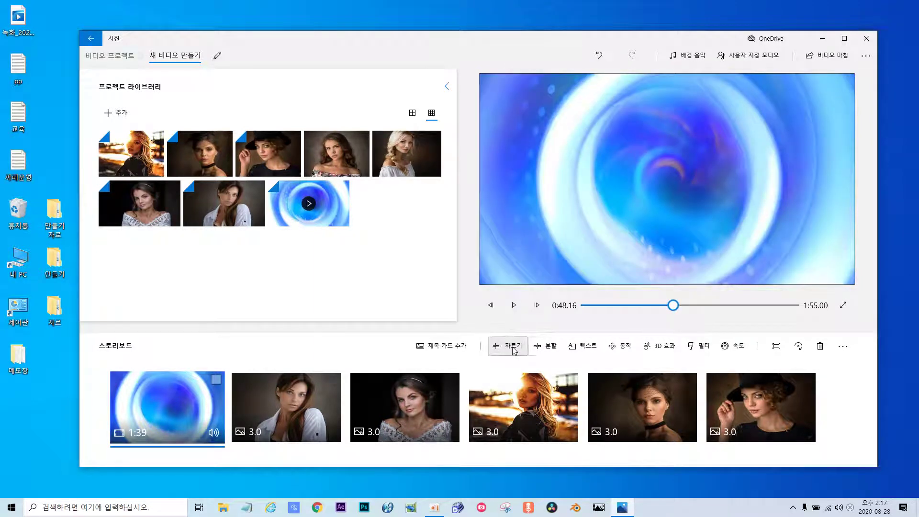
{"action": "left_click", "coordinate": [512, 349]}
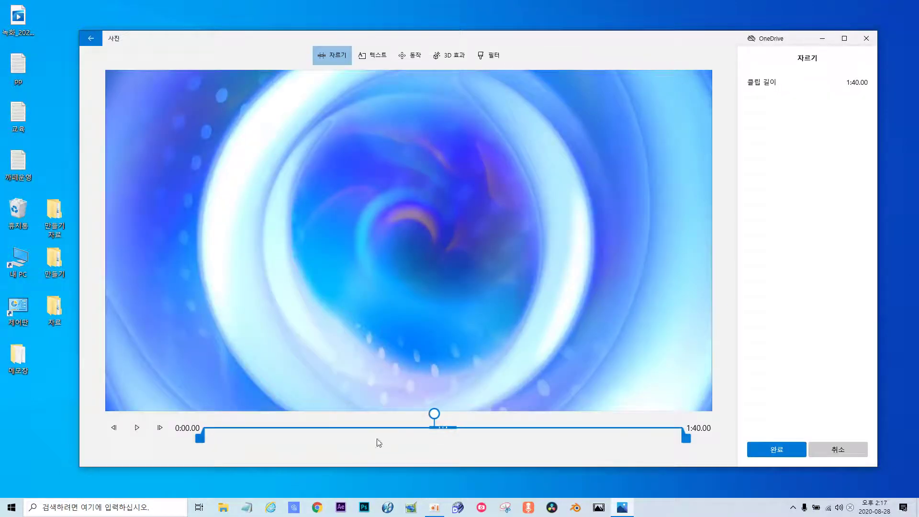
{"action": "left_click_drag", "start_coordinate": [683, 441], "coordinate": [428, 439]}
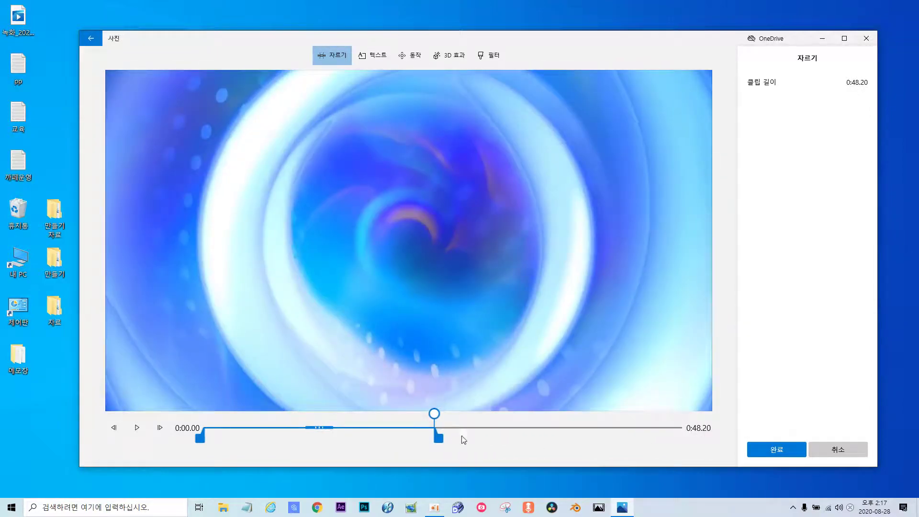
{"action": "left_click_drag", "start_coordinate": [221, 439], "coordinate": [437, 445]}
{"action": "left_click", "coordinate": [803, 454]}
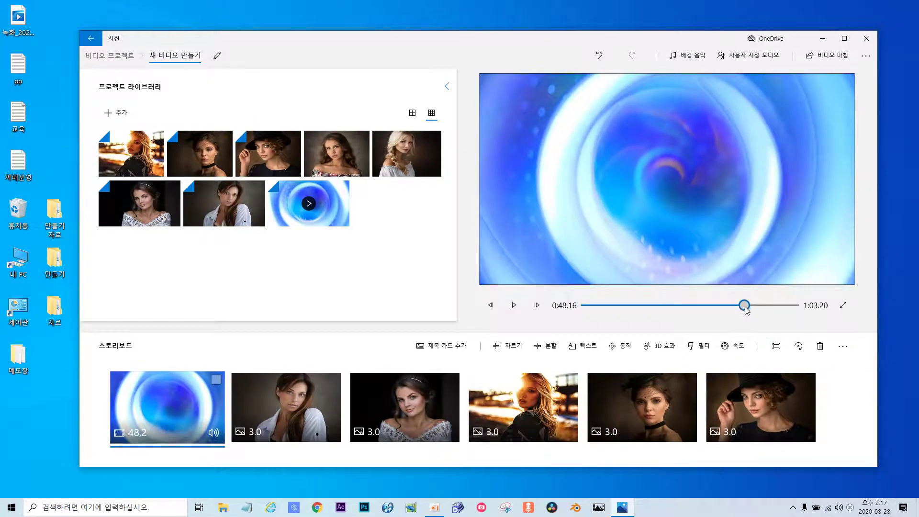
Play the project preview from the beginning for about two seconds and pause it.
{"action": "left_click_drag", "start_coordinate": [744, 306], "coordinate": [585, 306]}
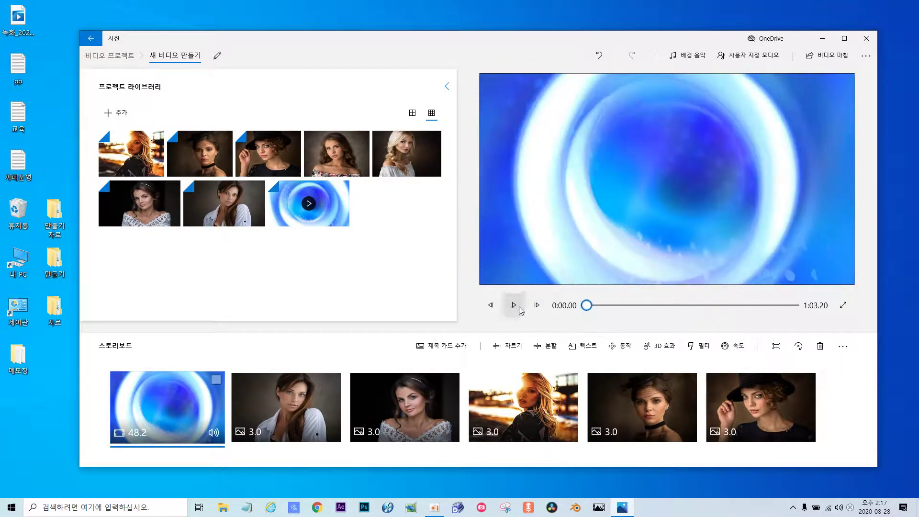
{"action": "left_click", "coordinate": [516, 306]}
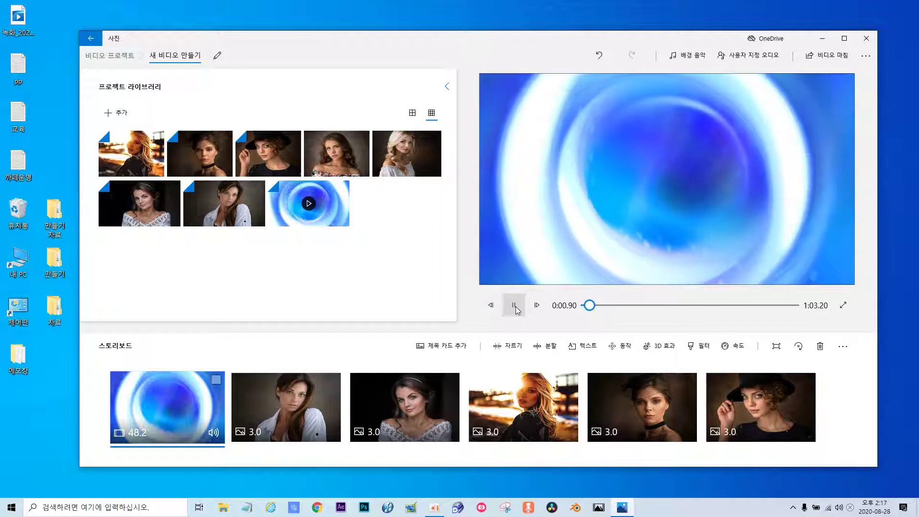
{"action": "left_click", "coordinate": [515, 307]}
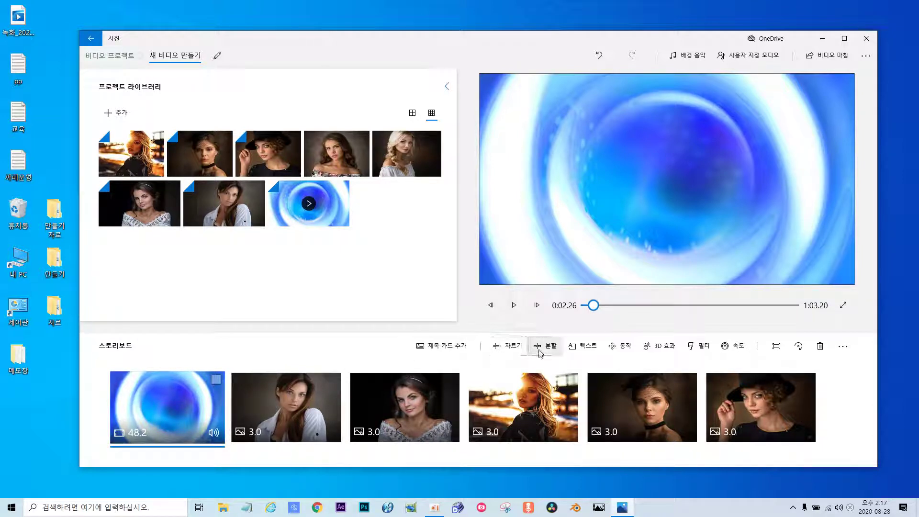
Split the storyboard's ddgg video clip in two at about 0:07.46.
{"action": "left_click", "coordinate": [553, 348]}
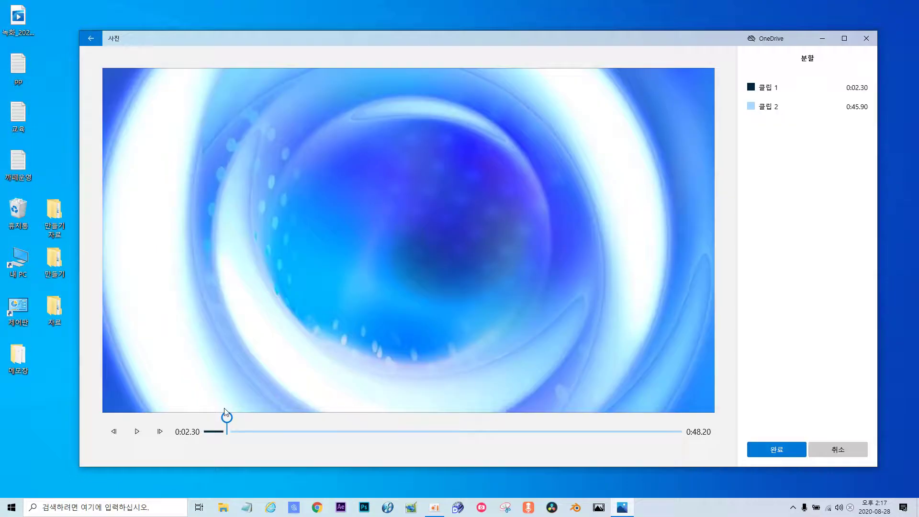
{"action": "left_click_drag", "start_coordinate": [227, 420], "coordinate": [279, 430]}
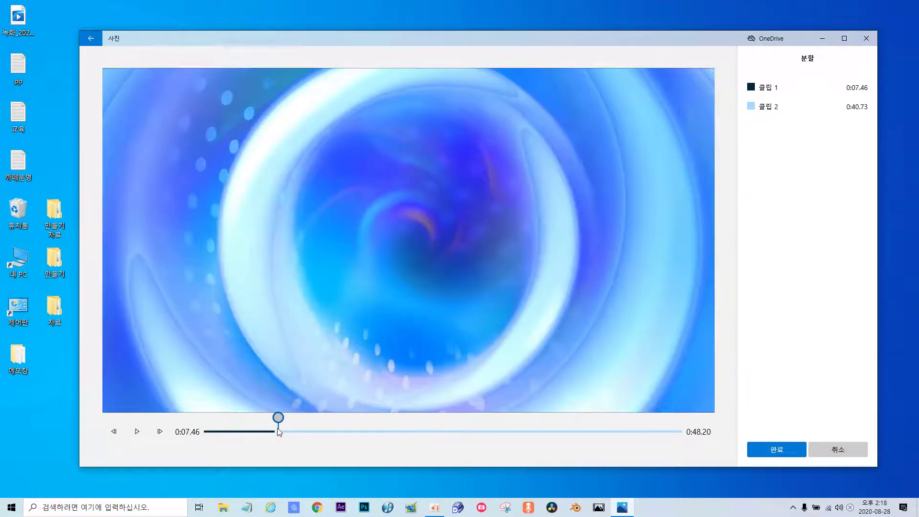
{"action": "left_click", "coordinate": [776, 449]}
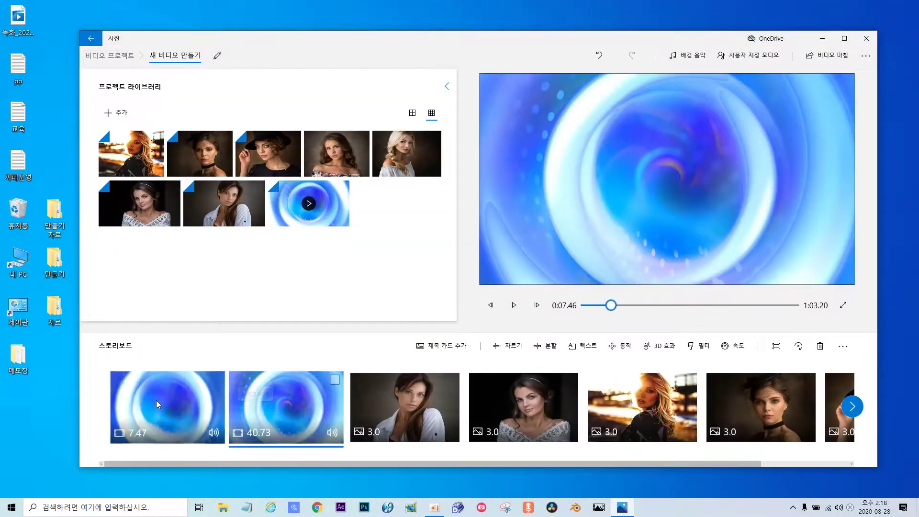
Check the trim range of the second piece of the split video and delete that piece from the storyboard.
{"action": "right_click", "coordinate": [299, 412]}
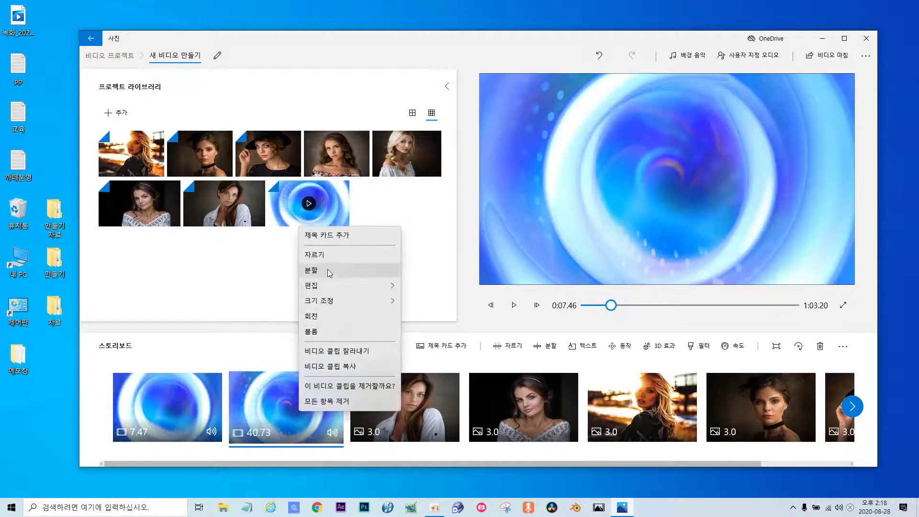
{"action": "left_click", "coordinate": [327, 254]}
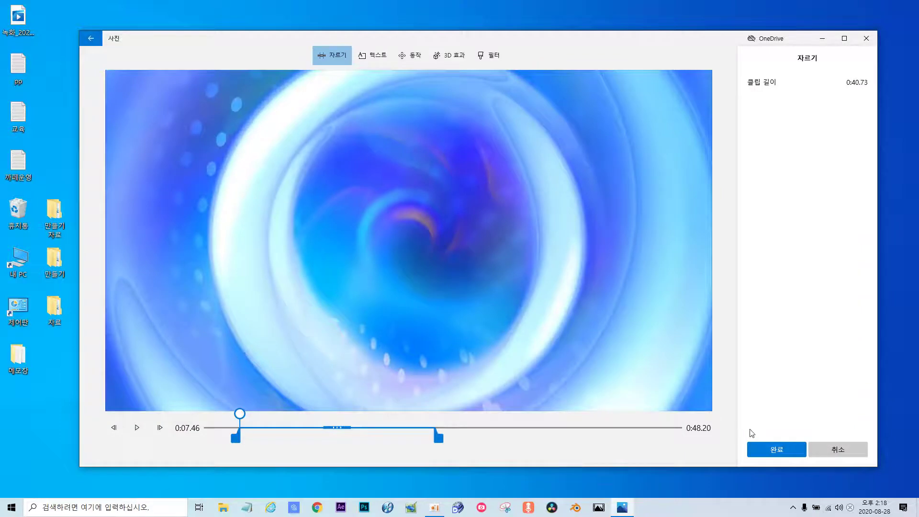
{"action": "left_click", "coordinate": [768, 448]}
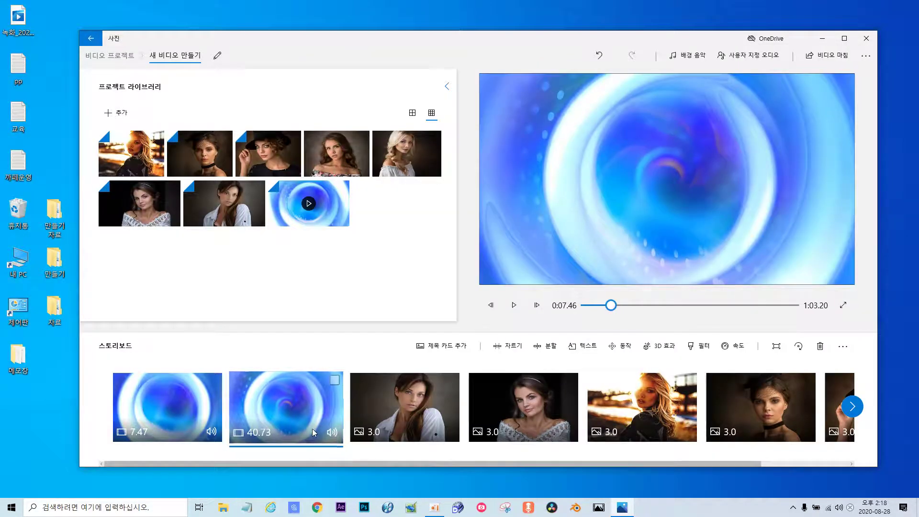
{"action": "key", "text": "Delete"}
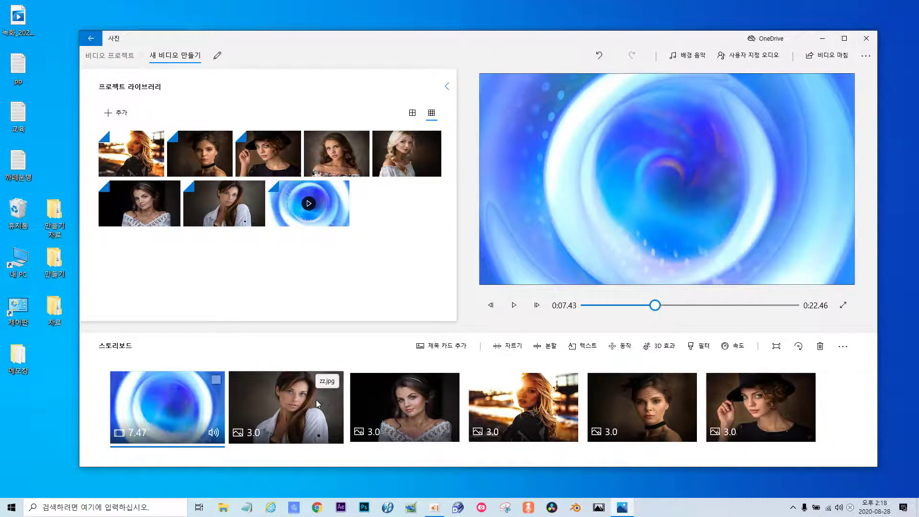
Apply the 오른쪽에서 확대 motion effect to the storyboard photo zz.jpg, directly after the video clip.
{"action": "left_click", "coordinate": [307, 433]}
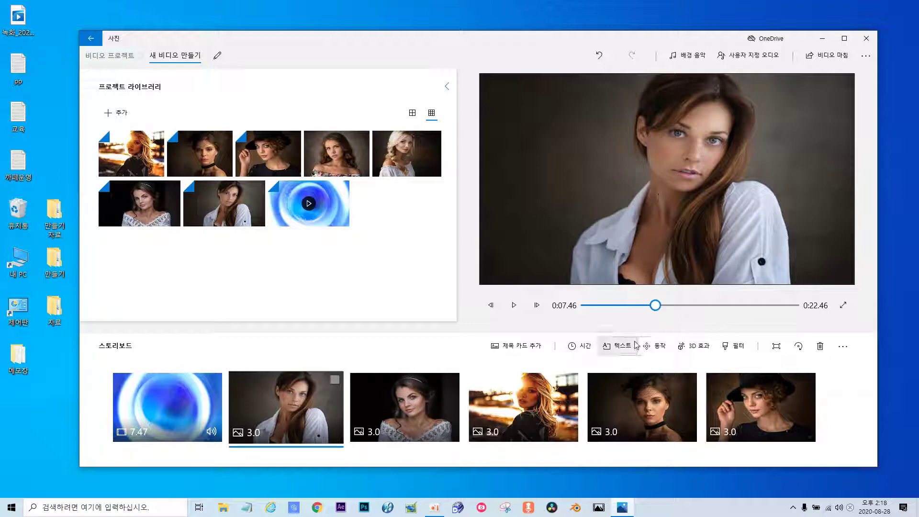
{"action": "left_click", "coordinate": [659, 346]}
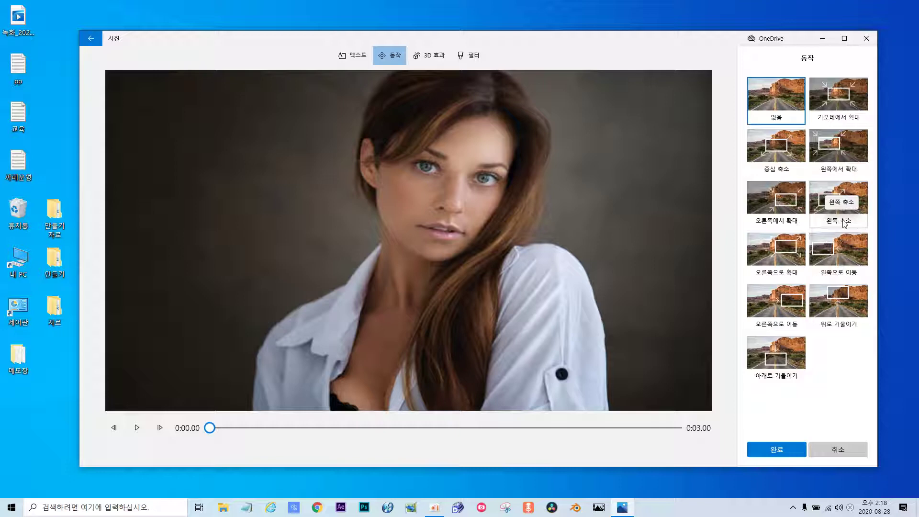
{"action": "left_click", "coordinate": [780, 198]}
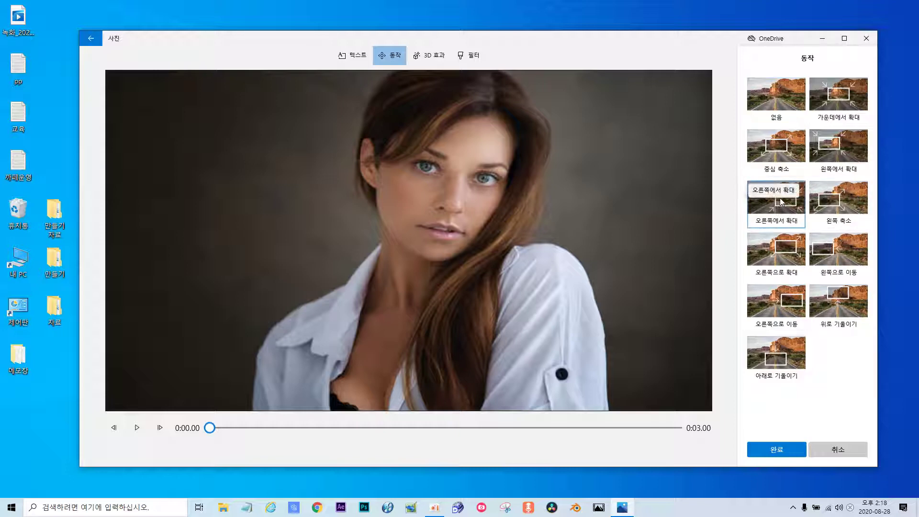
{"action": "left_click", "coordinate": [772, 448]}
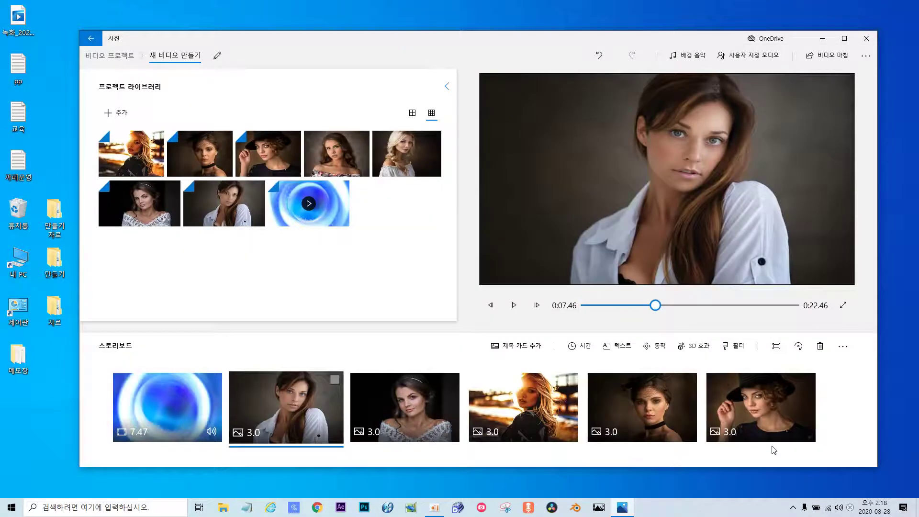
Apply the 위로 기울이기 motion effect to the storyboard photo of the woman in the white lace top.
{"action": "left_click", "coordinate": [416, 425]}
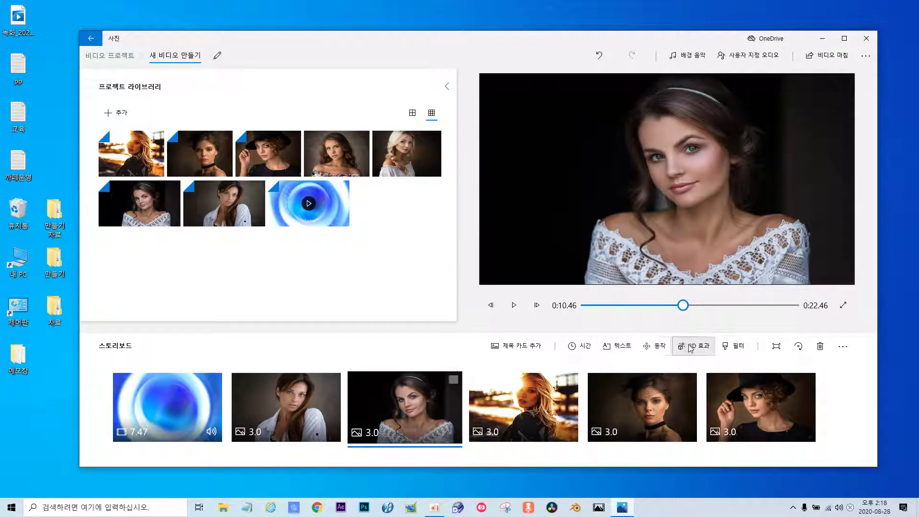
{"action": "left_click", "coordinate": [662, 345]}
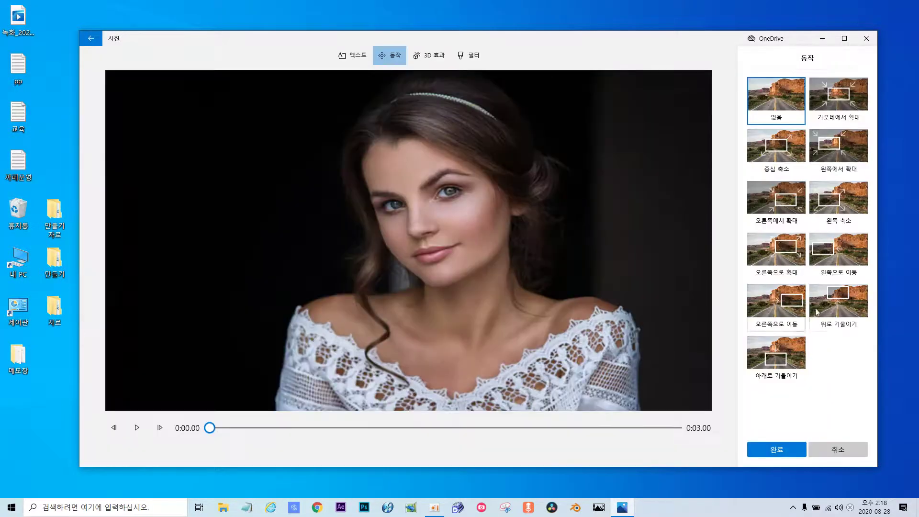
{"action": "left_click", "coordinate": [843, 301]}
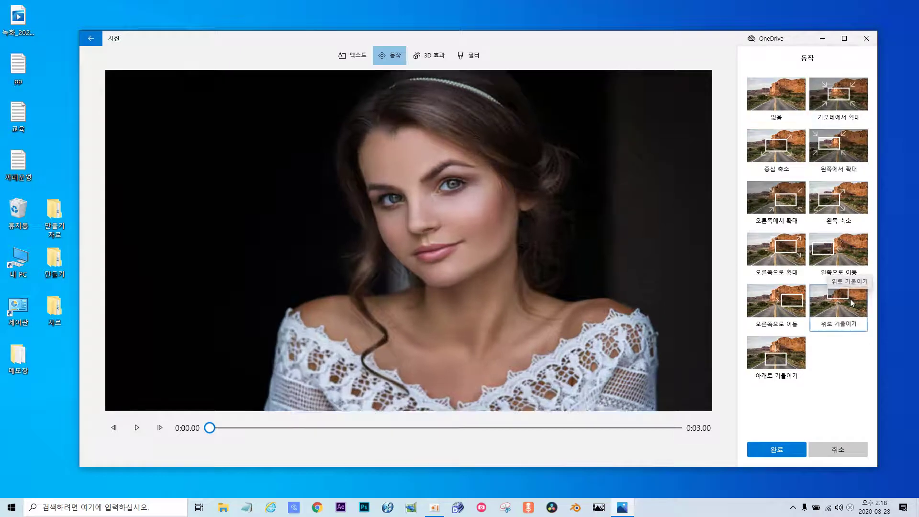
{"action": "left_click", "coordinate": [797, 447]}
Apply the 왼쪽 축소 motion effect to the storyboard photo of the blonde woman outdoors.
{"action": "left_click", "coordinate": [534, 414]}
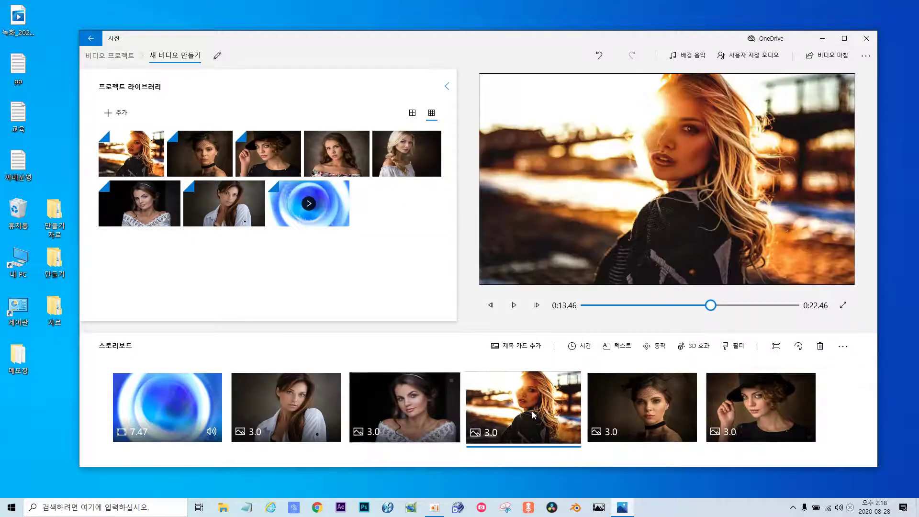
{"action": "left_click", "coordinate": [656, 346]}
{"action": "left_click", "coordinate": [838, 200]}
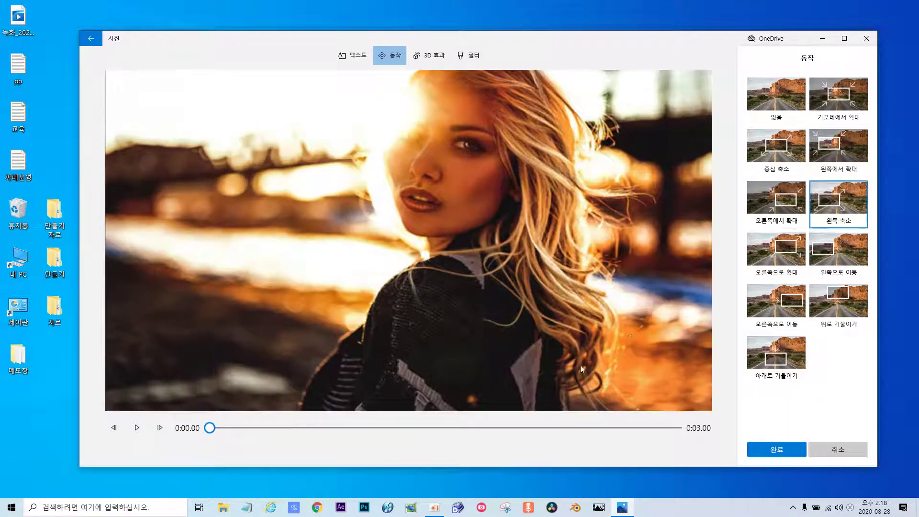
{"action": "left_click", "coordinate": [764, 452]}
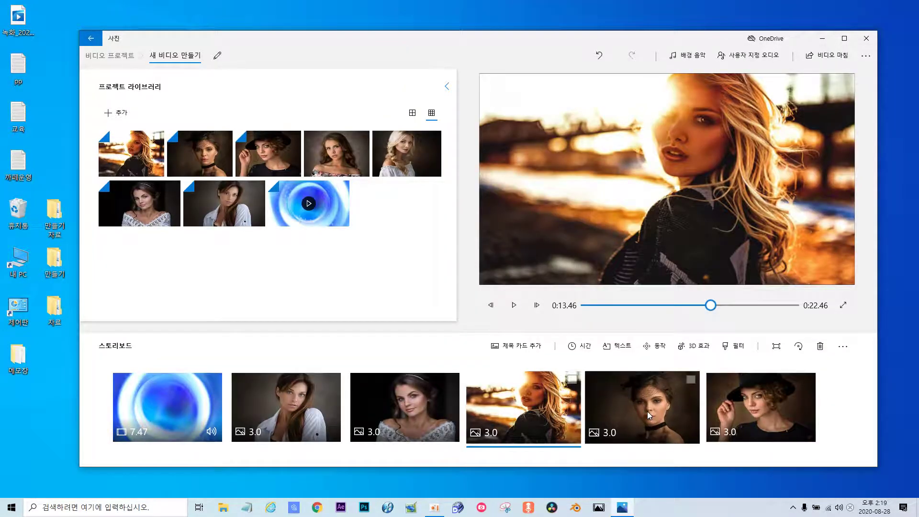
Apply the 아래로 기울이기 motion effect to the storyboard photo of the woman with the veil and black choker.
{"action": "left_click", "coordinate": [647, 411]}
{"action": "left_click", "coordinate": [656, 346]}
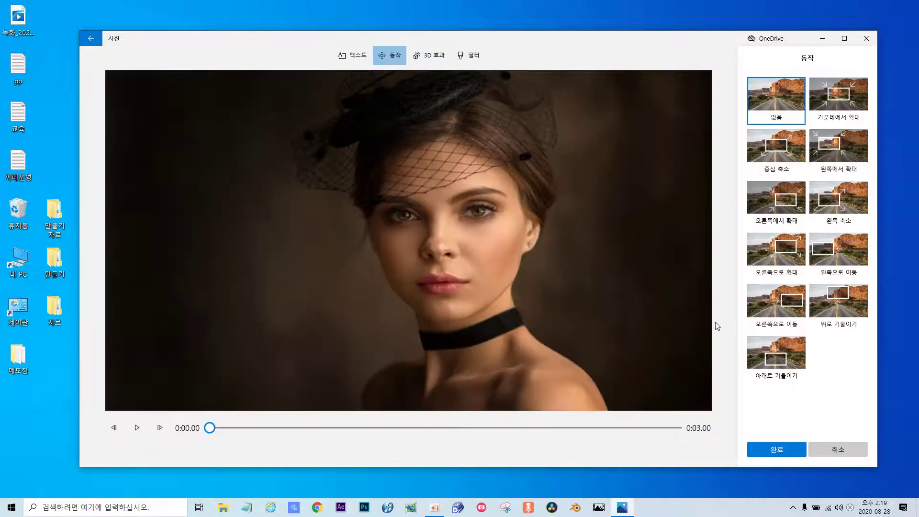
{"action": "left_click", "coordinate": [774, 361]}
{"action": "left_click", "coordinate": [776, 449]}
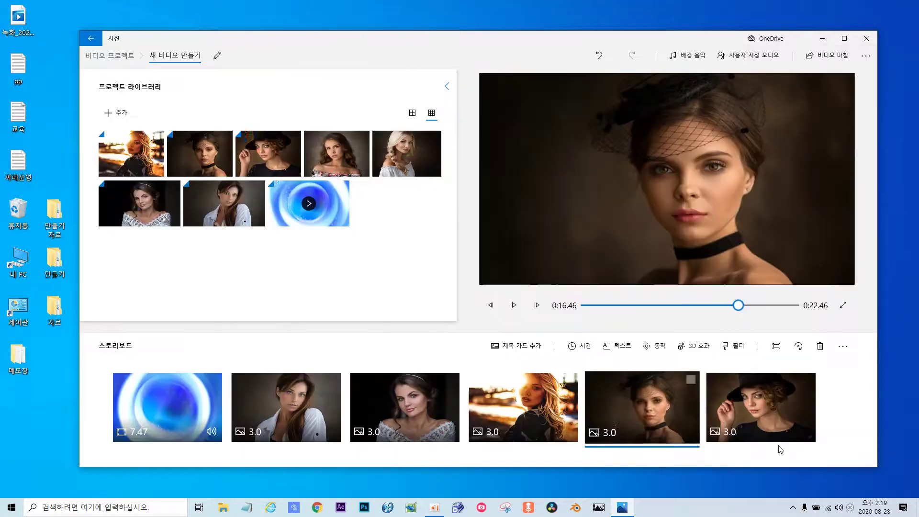
Apply the 왼쪽으로 이동 motion effect to the last storyboard photo, the woman in the black hat.
{"action": "left_click", "coordinate": [760, 409]}
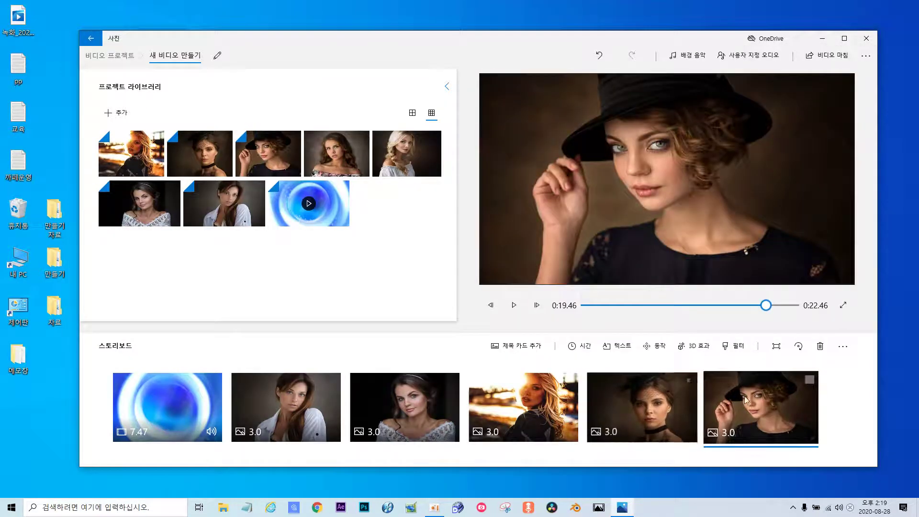
{"action": "left_click", "coordinate": [655, 346]}
{"action": "left_click", "coordinate": [824, 261]}
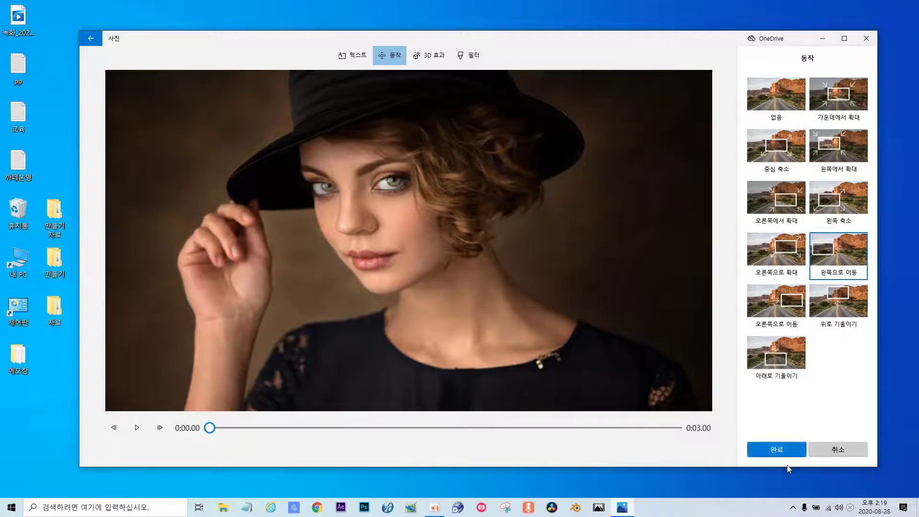
{"action": "left_click", "coordinate": [787, 454]}
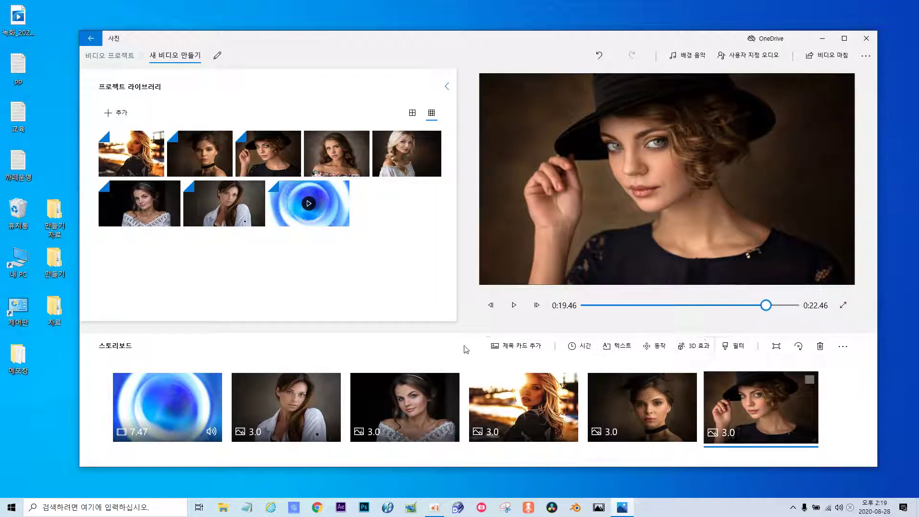
Play the project preview from the beginning through the photos' motion effects and pause it at about 0:20.
{"action": "left_click", "coordinate": [513, 308]}
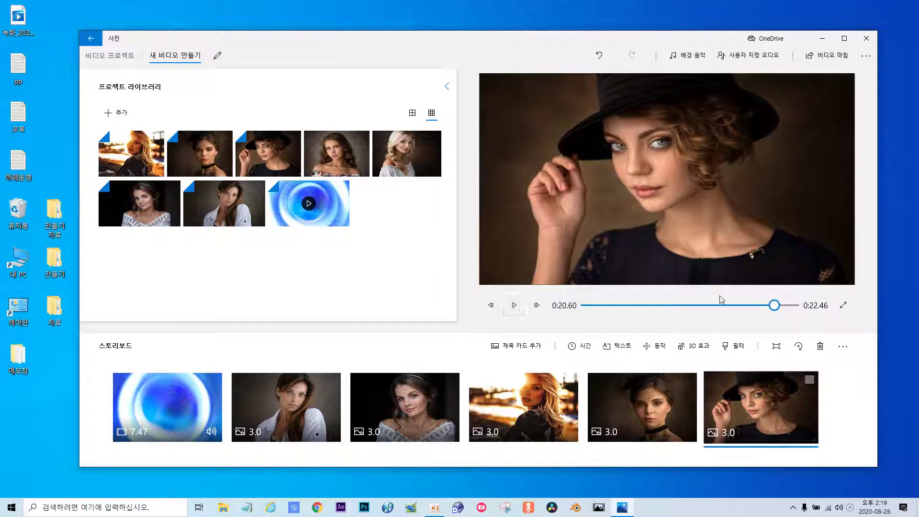
{"action": "left_click_drag", "start_coordinate": [774, 306], "coordinate": [469, 311]}
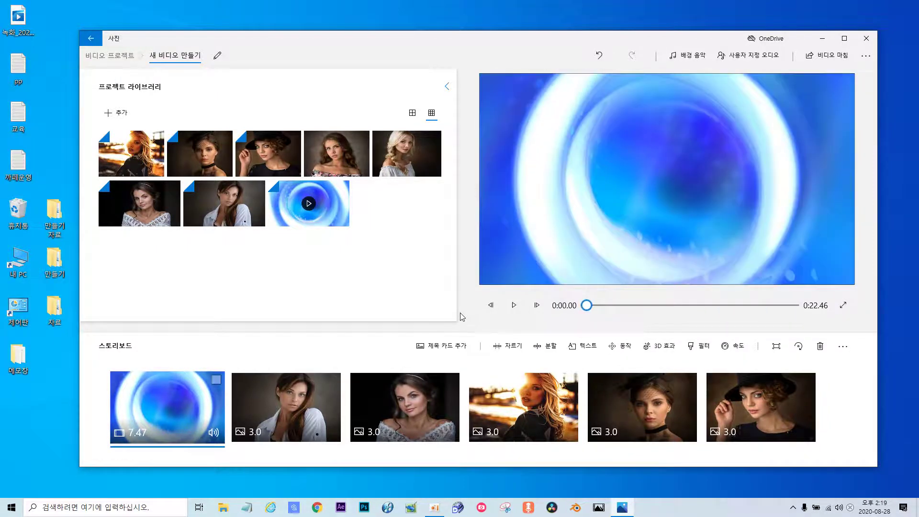
{"action": "left_click", "coordinate": [514, 307]}
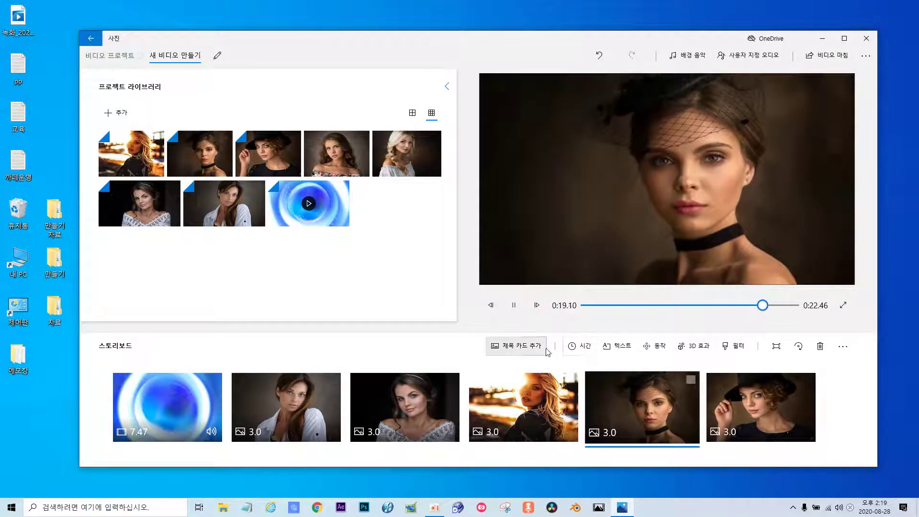
{"action": "left_click", "coordinate": [515, 309]}
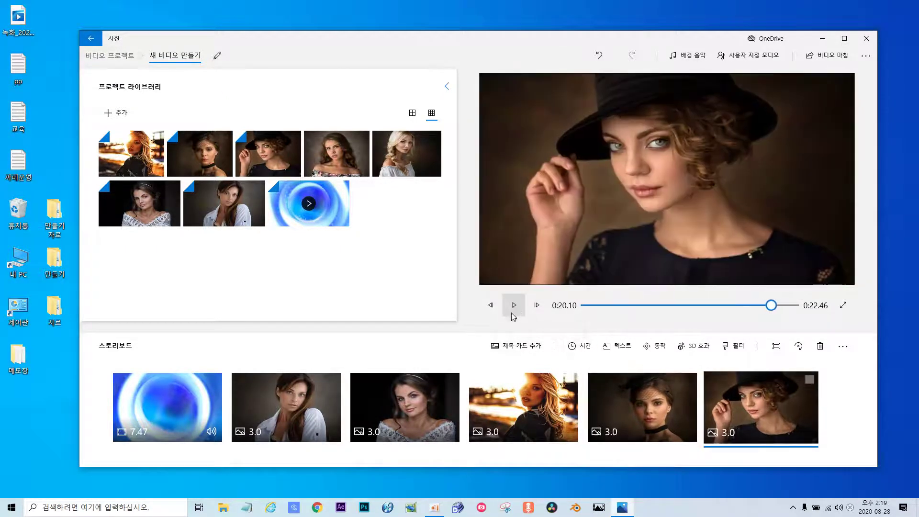
Add the caption text "사랑하는 당신" to the storyboard photo zz.jpg.
{"action": "left_click", "coordinate": [403, 422]}
{"action": "left_click", "coordinate": [302, 408]}
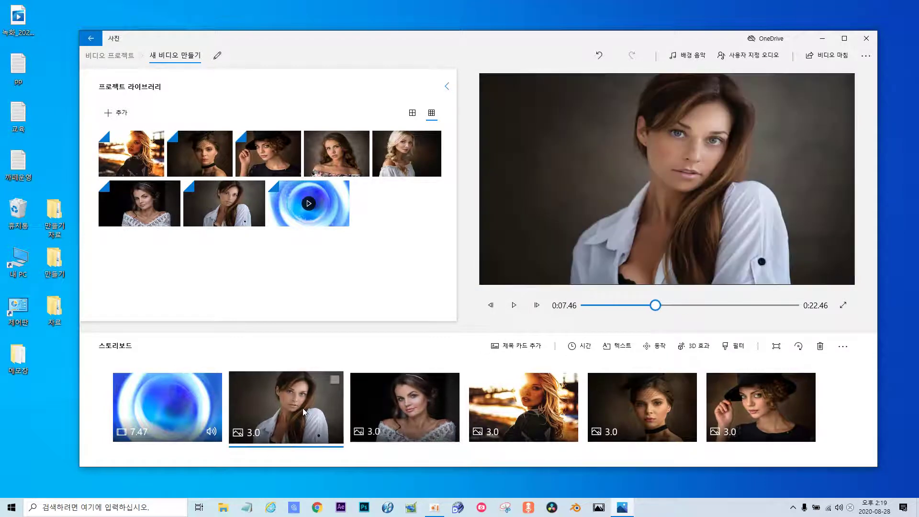
{"action": "left_click", "coordinate": [617, 345]}
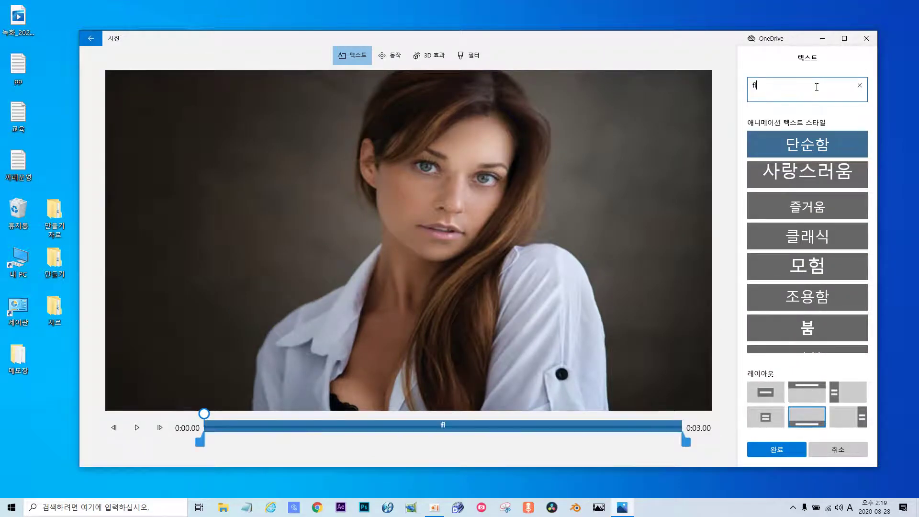
{"action": "type", "text": "사"}
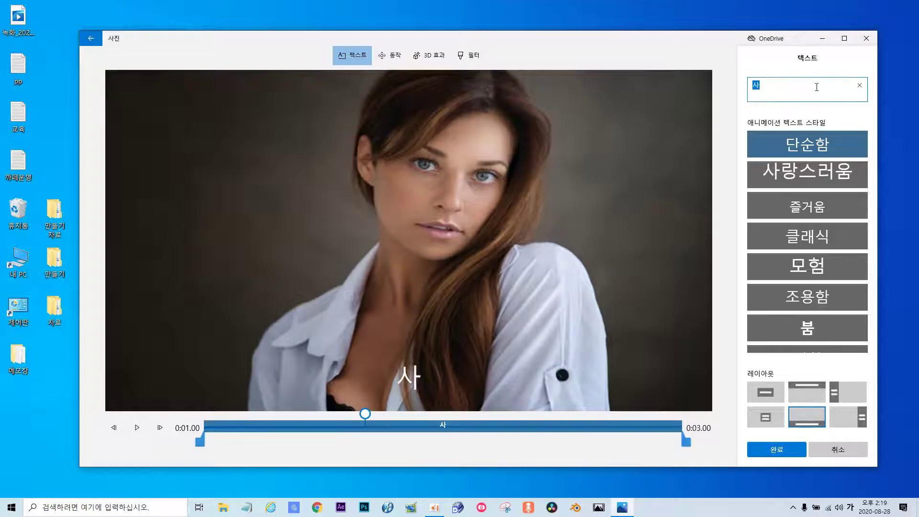
{"action": "type", "text": "랑하는 ㄷ당신"}
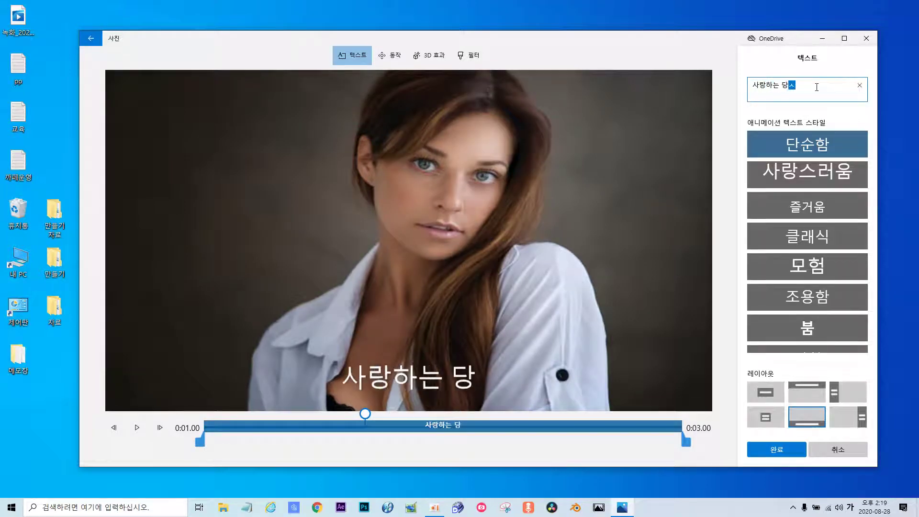
Try the 사랑스러움 animated text style on the caption with the upper, 아래쪽 and 타이틀 1 layouts.
{"action": "left_click", "coordinate": [809, 165]}
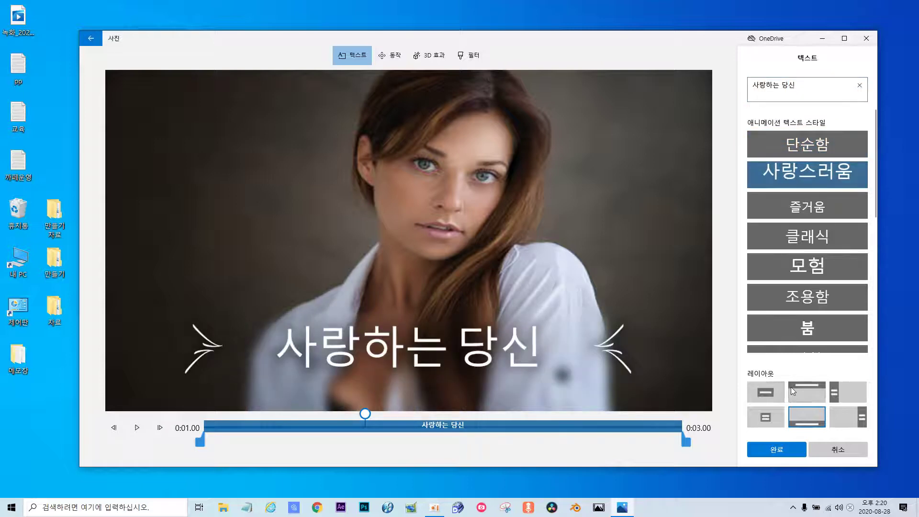
{"action": "left_click", "coordinate": [812, 384]}
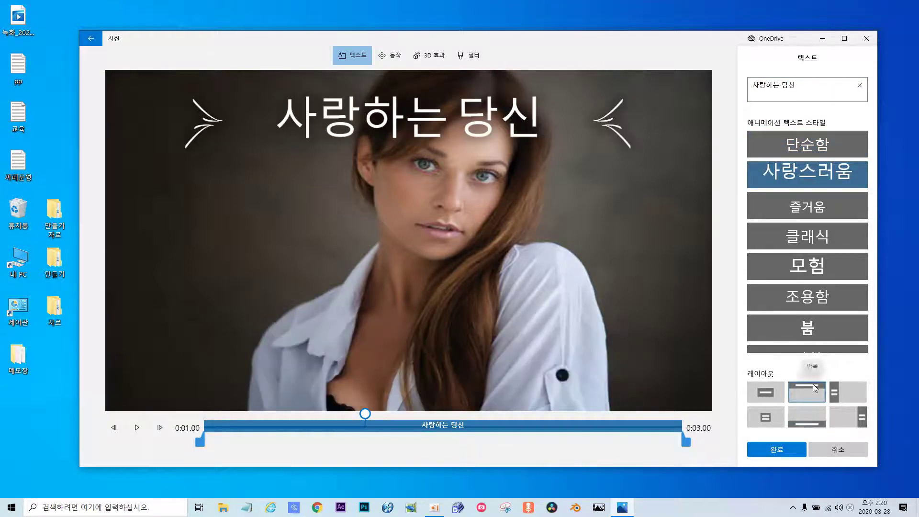
{"action": "left_click", "coordinate": [800, 426]}
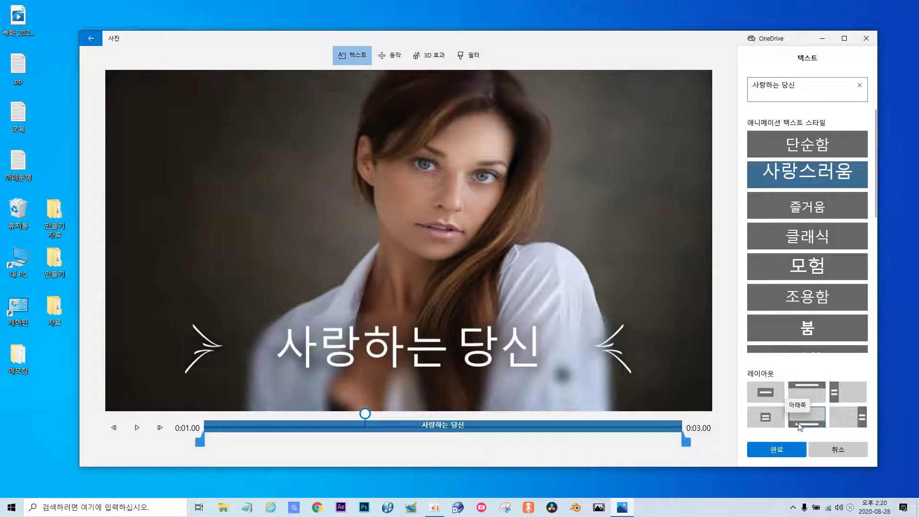
{"action": "left_click", "coordinate": [764, 399]}
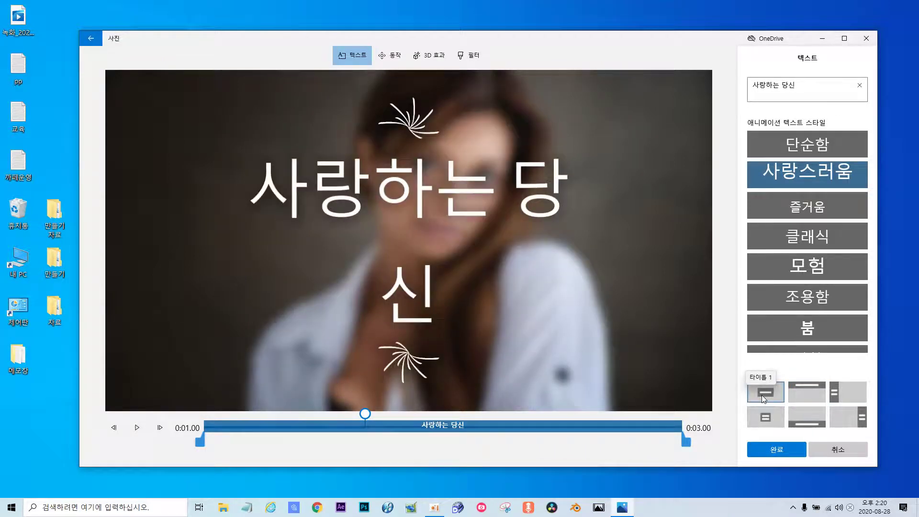
Give the caption the 클래식 animated text style with the 아래쪽 layout and save the text.
{"action": "left_click", "coordinate": [814, 263]}
{"action": "left_click", "coordinate": [818, 237]}
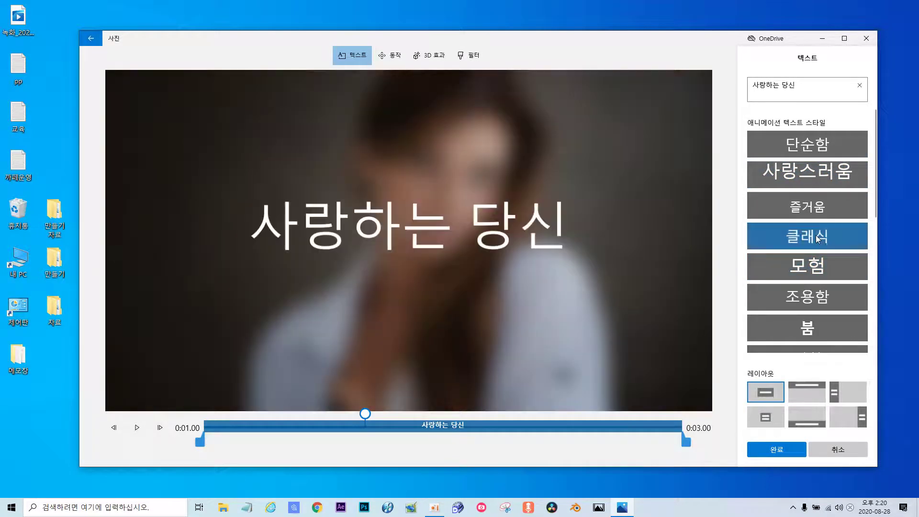
{"action": "left_click", "coordinate": [811, 425]}
{"action": "left_click", "coordinate": [797, 452]}
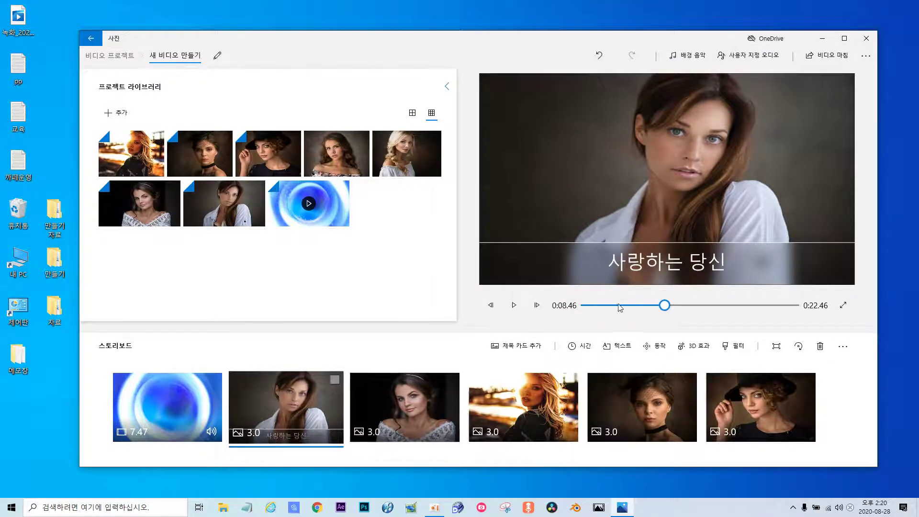
Set the display time of the captioned storyboard photo zz.jpg to 5 seconds.
{"action": "left_click_drag", "start_coordinate": [659, 307], "coordinate": [604, 318]}
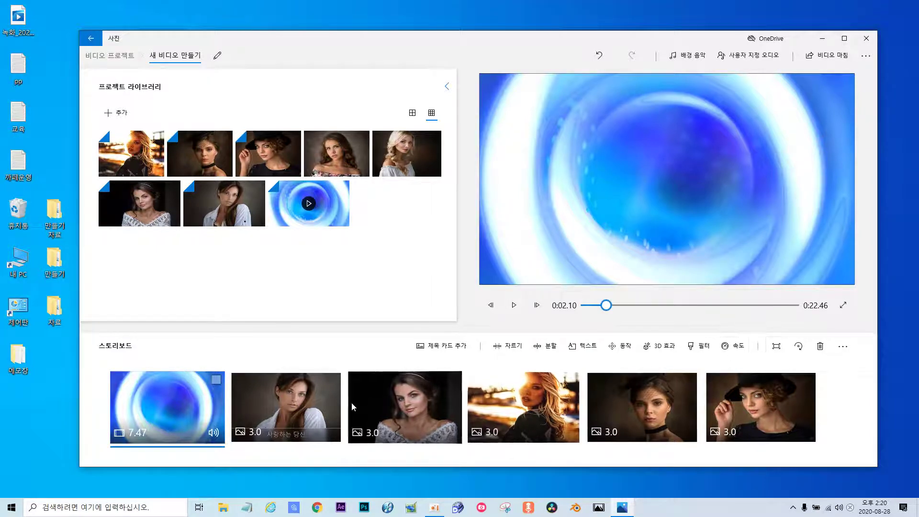
{"action": "left_click", "coordinate": [259, 412]}
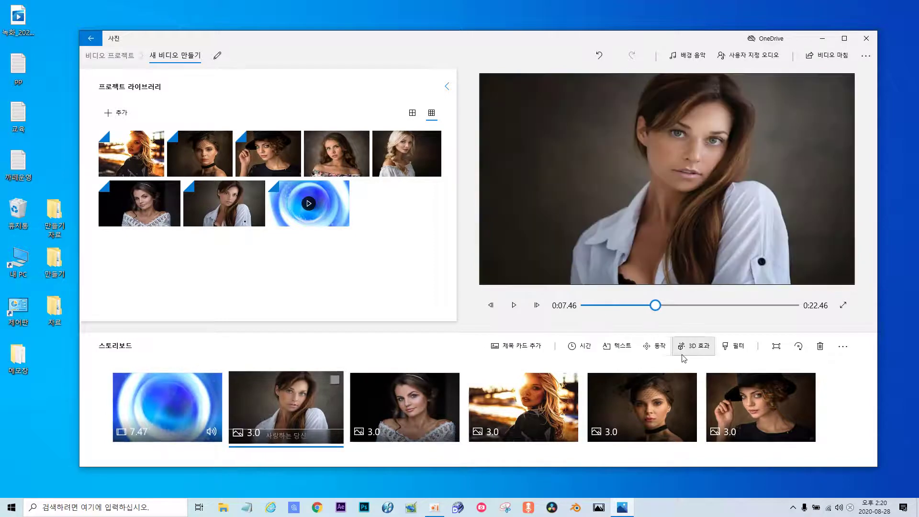
{"action": "left_click", "coordinate": [254, 438]}
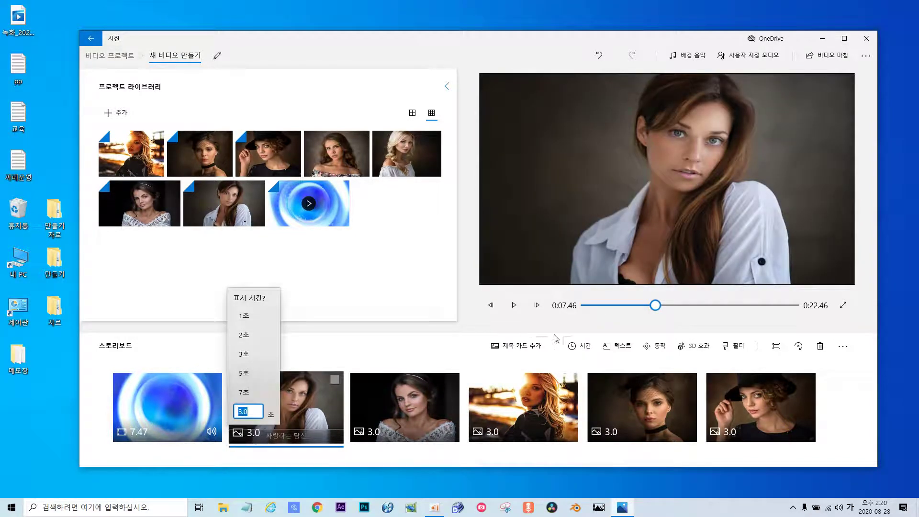
{"action": "left_click", "coordinate": [576, 349]}
{"action": "left_click", "coordinate": [575, 350]}
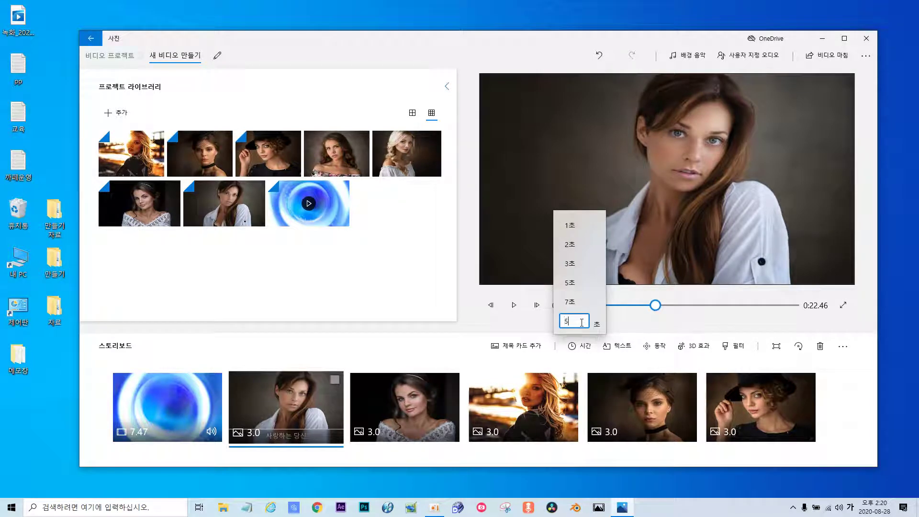
{"action": "key", "text": "Return"}
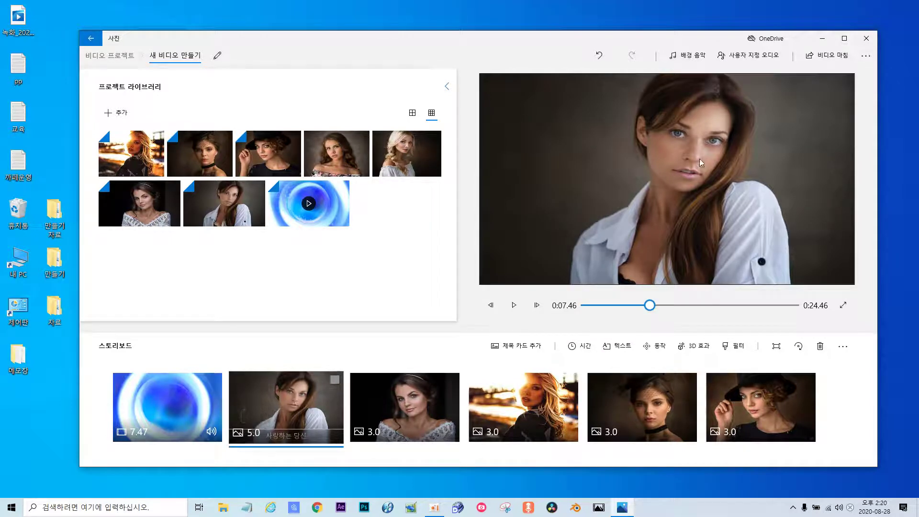
Add the song Nothing On Me from the 초보탈출 audio folder as custom audio starting at the captioned photo, and save it.
{"action": "left_click", "coordinate": [744, 56]}
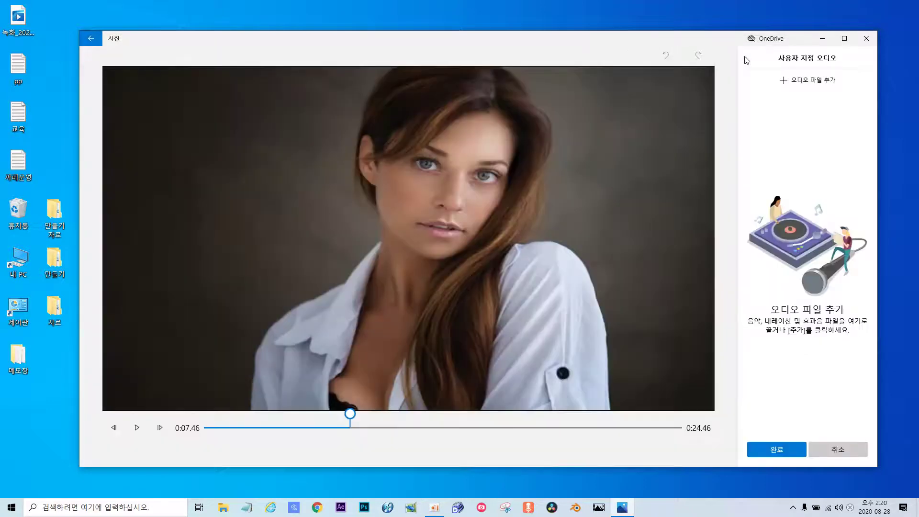
{"action": "left_click", "coordinate": [798, 83]}
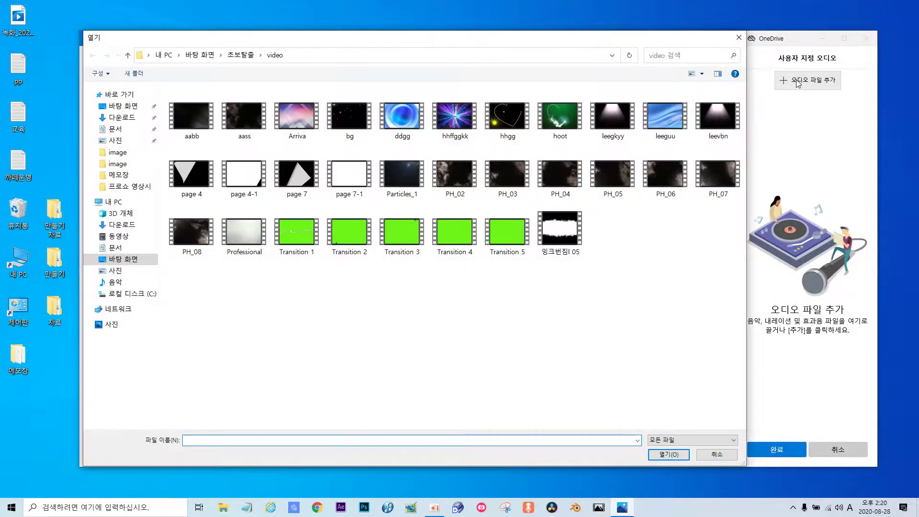
{"action": "left_click", "coordinate": [127, 57]}
{"action": "double_click", "coordinate": [188, 105]}
{"action": "left_click", "coordinate": [188, 104]}
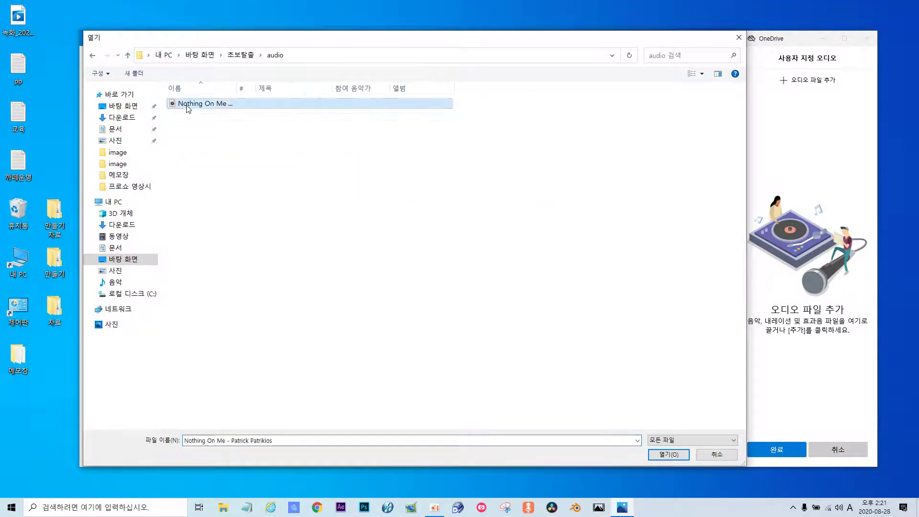
{"action": "double_click", "coordinate": [186, 105]}
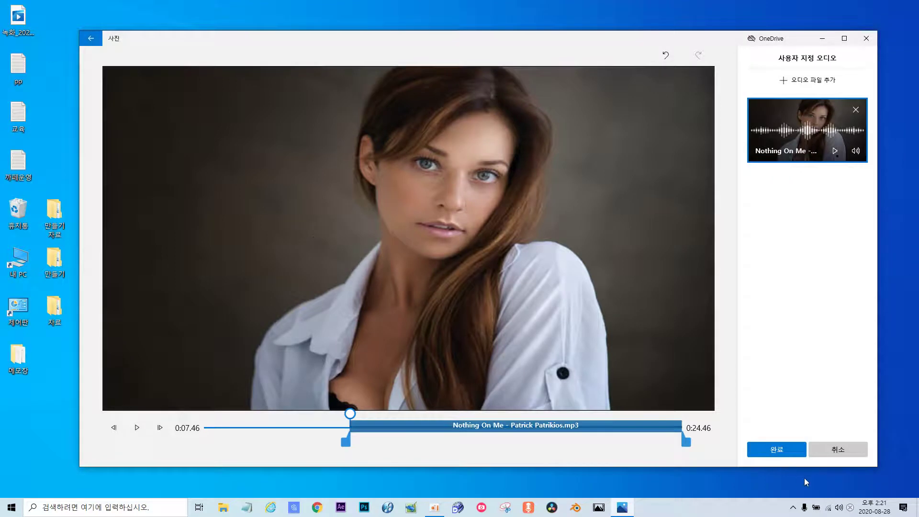
{"action": "left_click", "coordinate": [785, 452]}
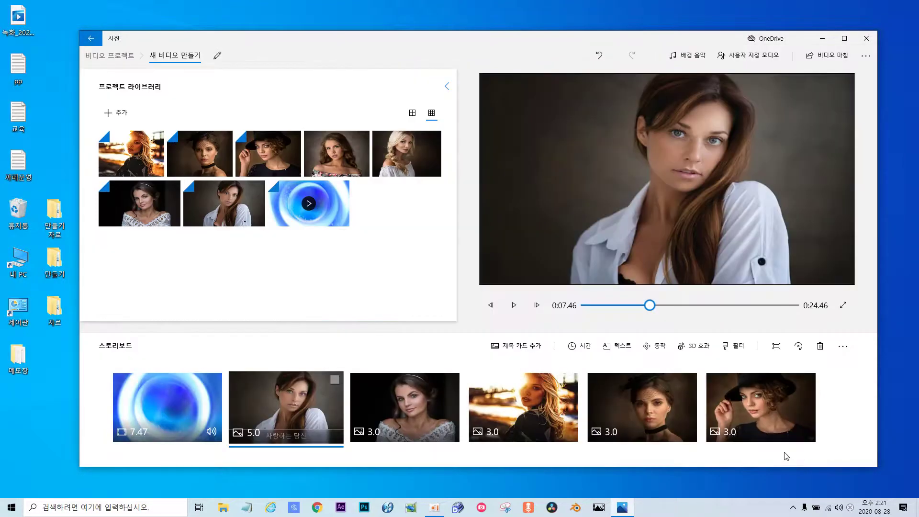
Add Nothing On Me as a second custom audio track starting at the first storyboard clip, 0:00.00, and save it.
{"action": "left_click", "coordinate": [513, 309]}
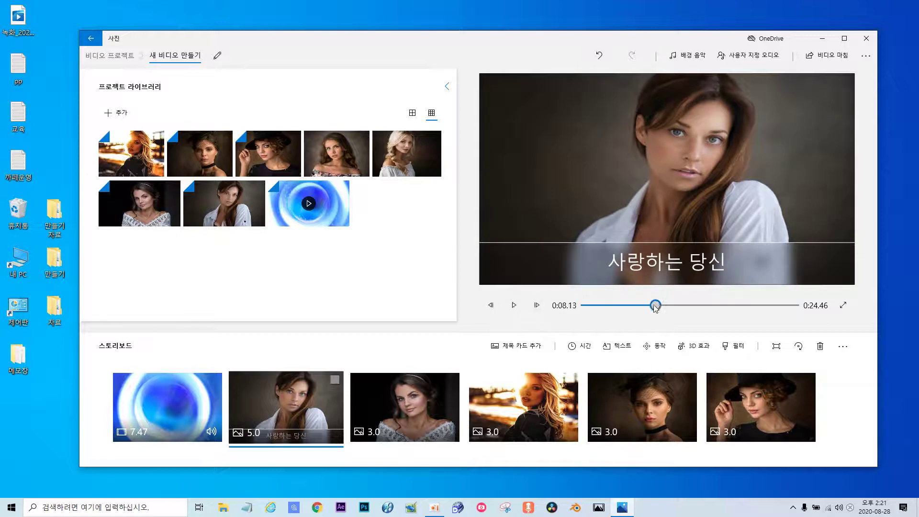
{"action": "left_click_drag", "start_coordinate": [655, 307], "coordinate": [586, 306]}
{"action": "left_click", "coordinate": [183, 409]}
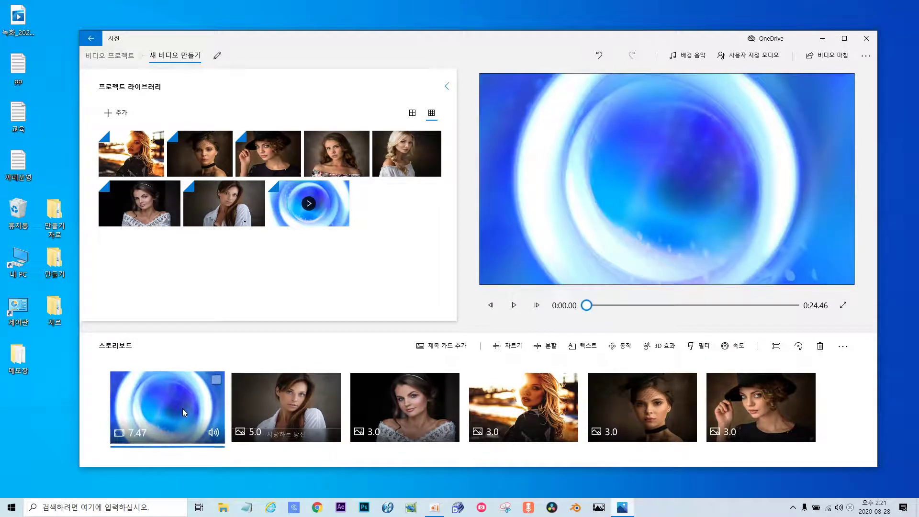
{"action": "left_click", "coordinate": [784, 57]}
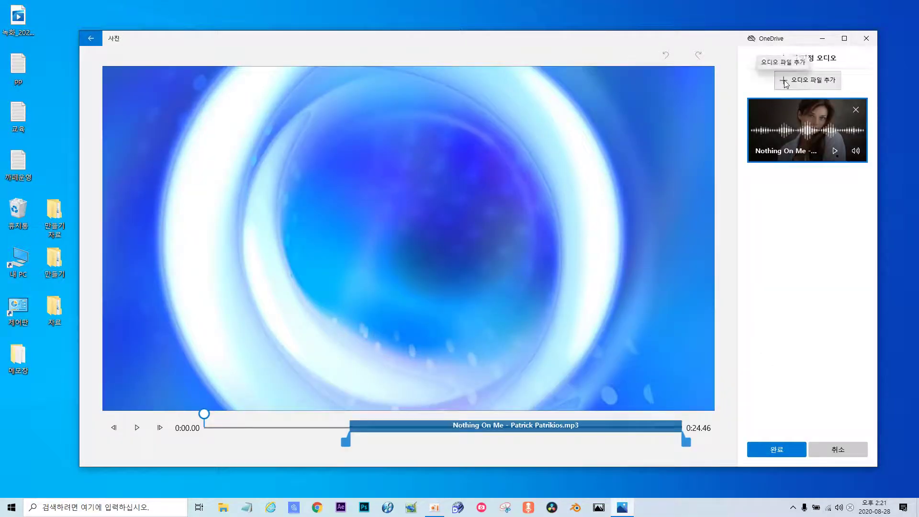
{"action": "left_click", "coordinate": [786, 82]}
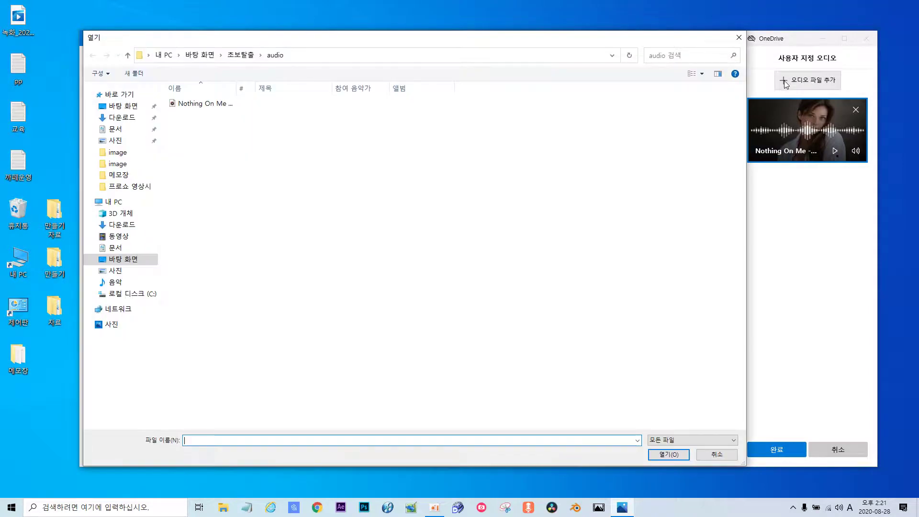
{"action": "double_click", "coordinate": [186, 104]}
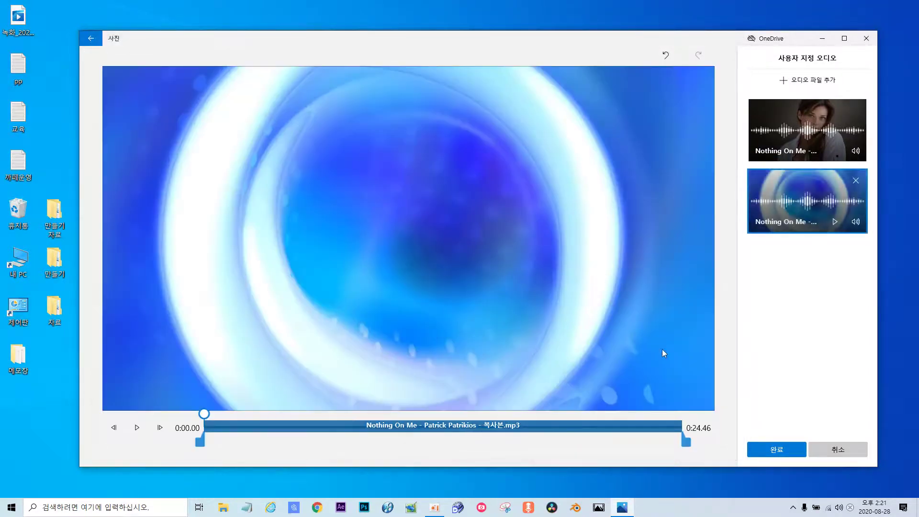
{"action": "left_click", "coordinate": [753, 446]}
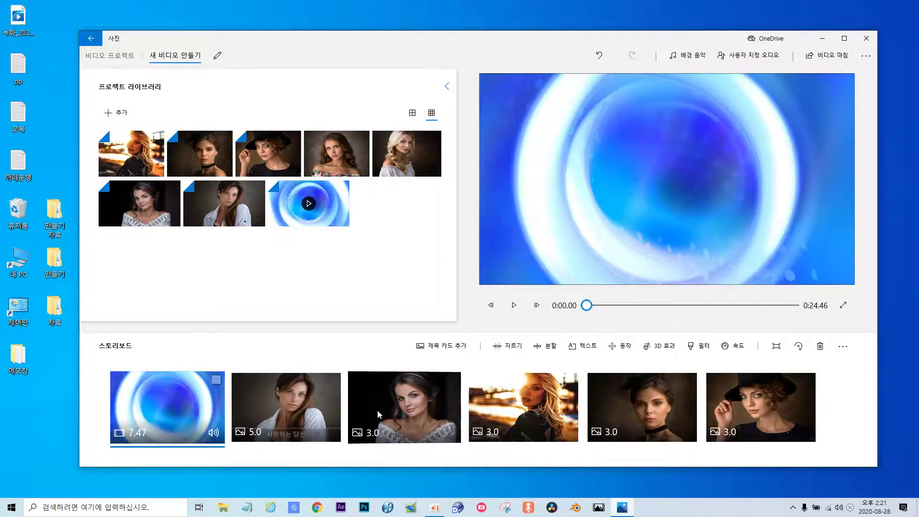
Add the 3D effect 금속에 가해진 충격 near the end of the captioned photo, enlarge it on the subject, and save.
{"action": "left_click", "coordinate": [514, 305]}
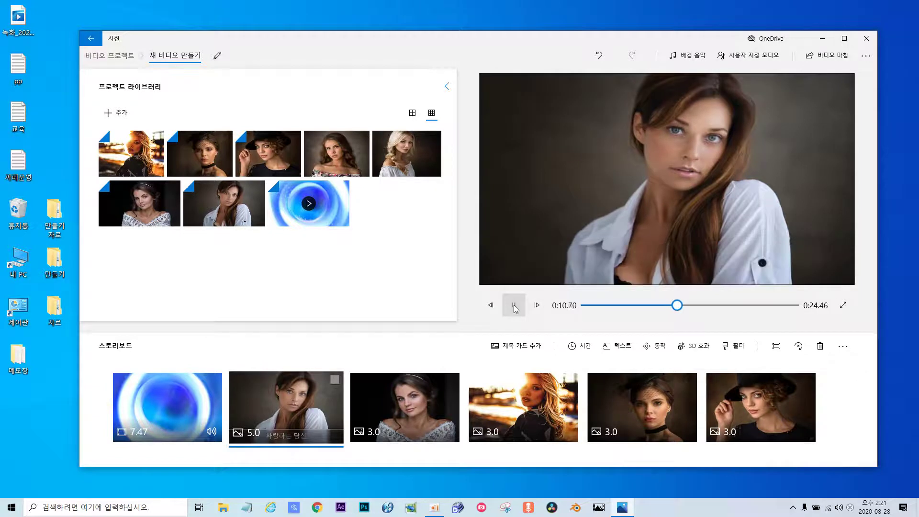
{"action": "left_click", "coordinate": [513, 305]}
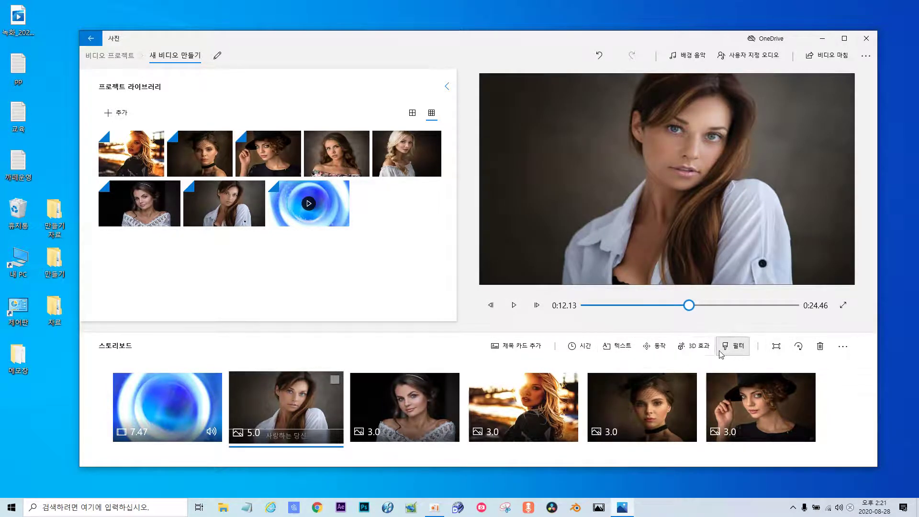
{"action": "left_click", "coordinate": [699, 351]}
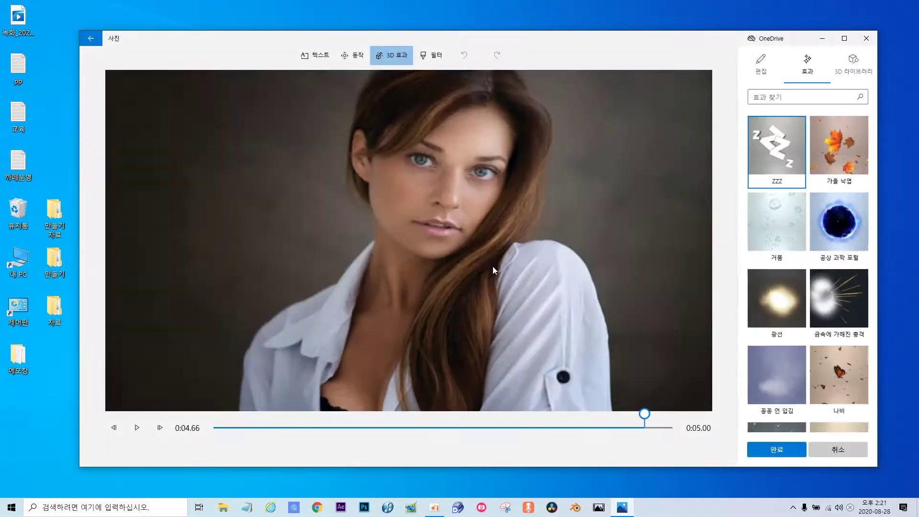
{"action": "left_click", "coordinate": [823, 298]}
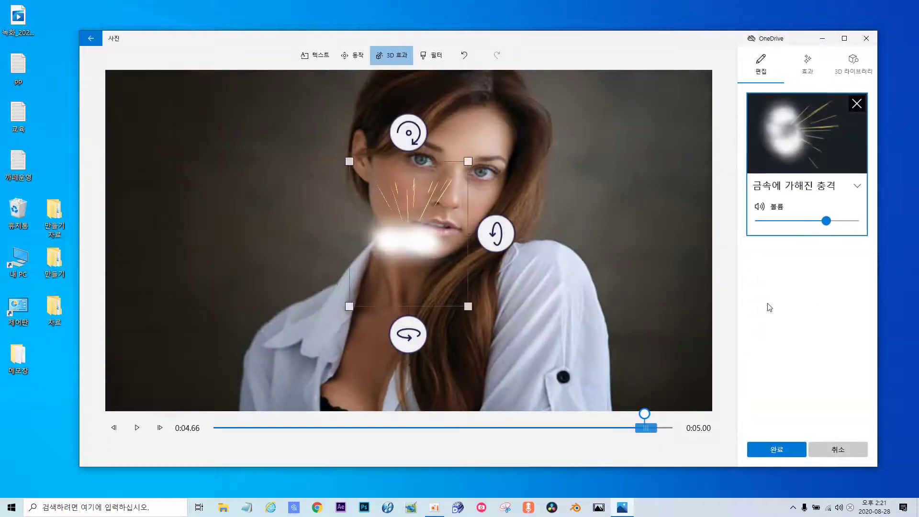
{"action": "left_click_drag", "start_coordinate": [468, 306], "coordinate": [517, 368]}
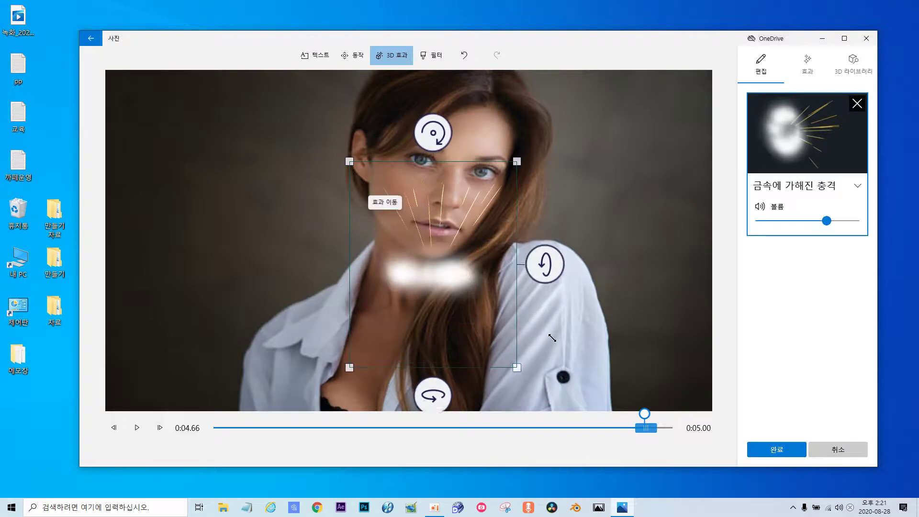
{"action": "left_click", "coordinate": [777, 449]}
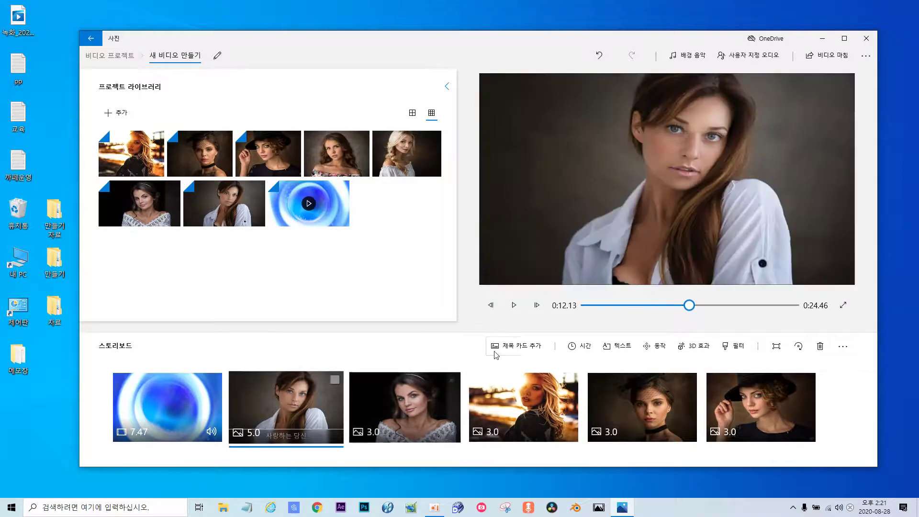
Play the project from the beginning to check the audio, caption and 3D effect.
{"action": "left_click_drag", "start_coordinate": [688, 306], "coordinate": [575, 307]}
{"action": "left_click", "coordinate": [515, 309]}
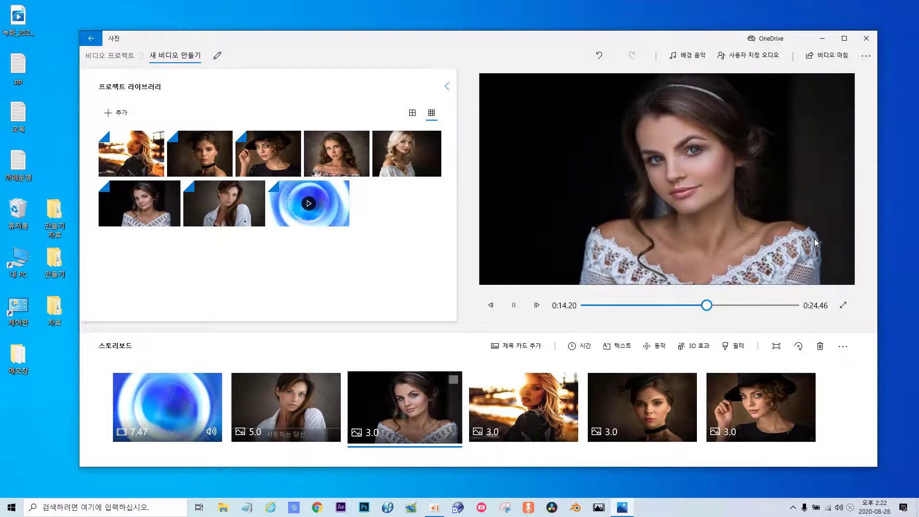
{"action": "left_click", "coordinate": [513, 312]}
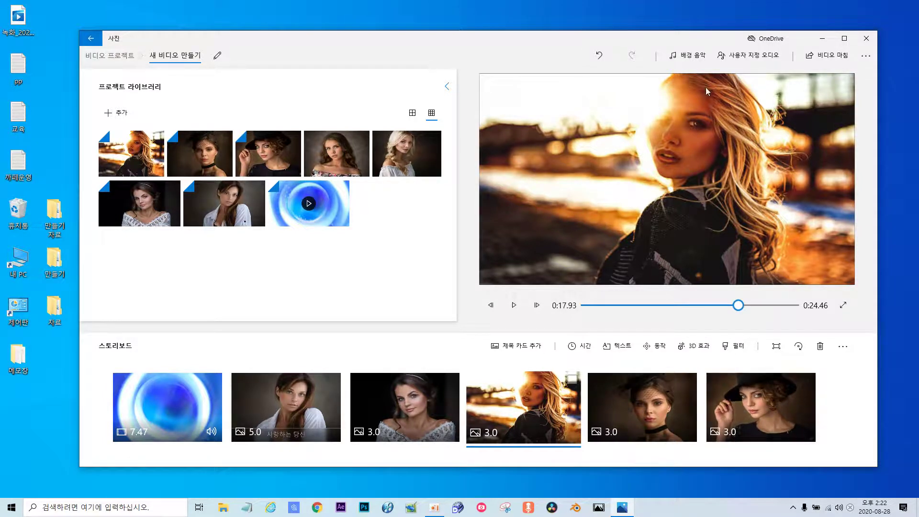
Export the finished video at 높음 1080p(권장) quality to the desktop with the file name 새 비디오 만들기.
{"action": "left_click", "coordinate": [824, 58]}
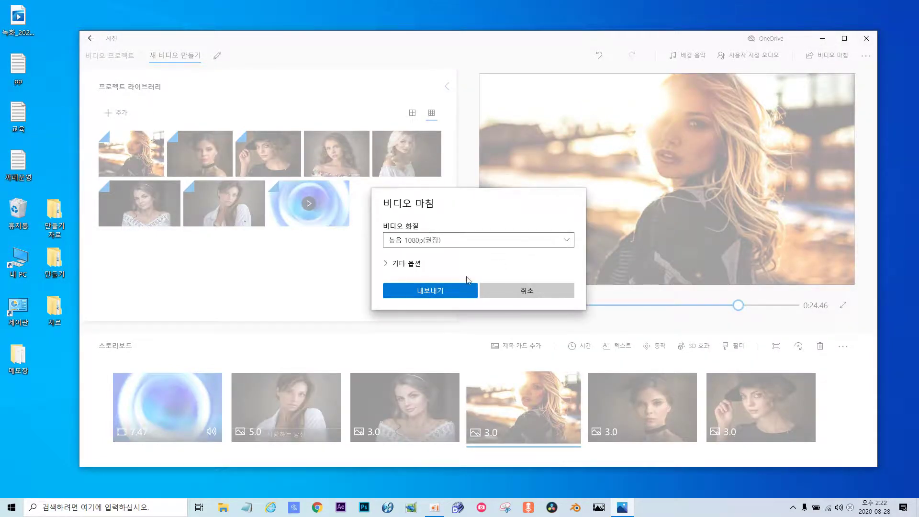
{"action": "left_click", "coordinate": [439, 244]}
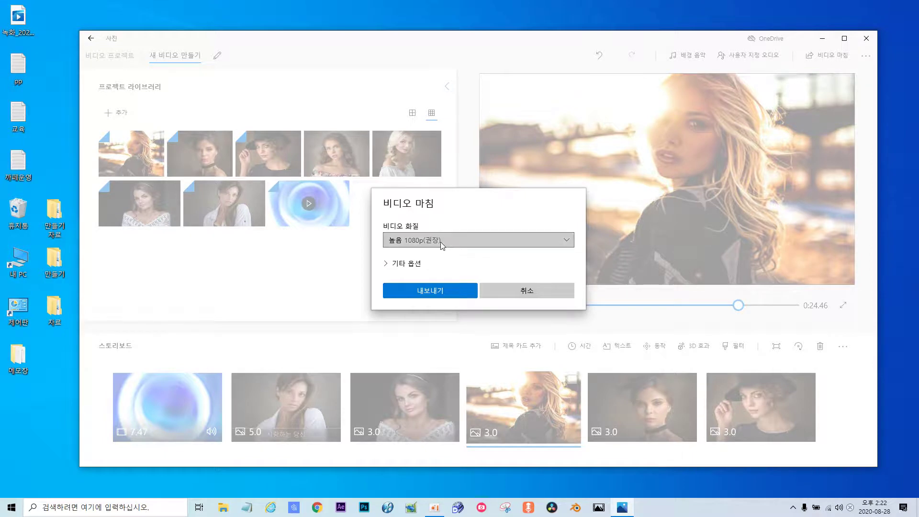
{"action": "left_click", "coordinate": [440, 243]}
{"action": "left_click", "coordinate": [431, 292]}
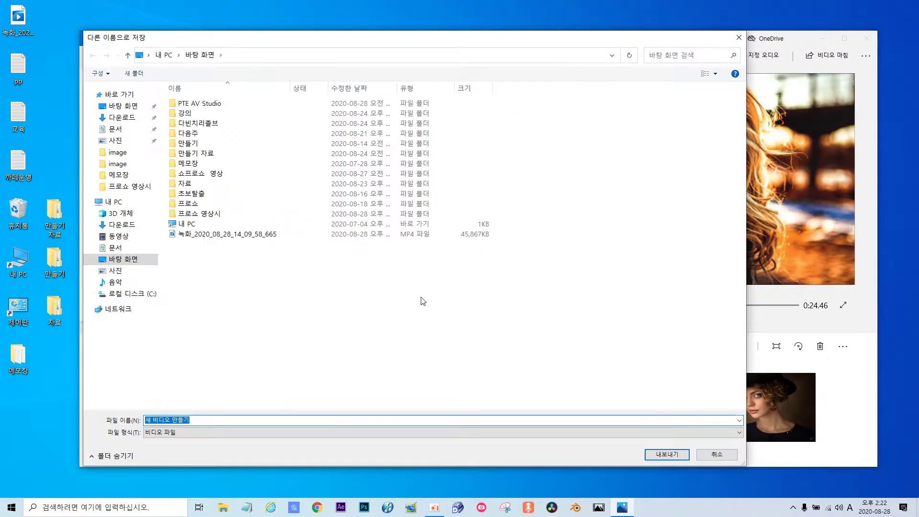
{"action": "left_click", "coordinate": [115, 259]}
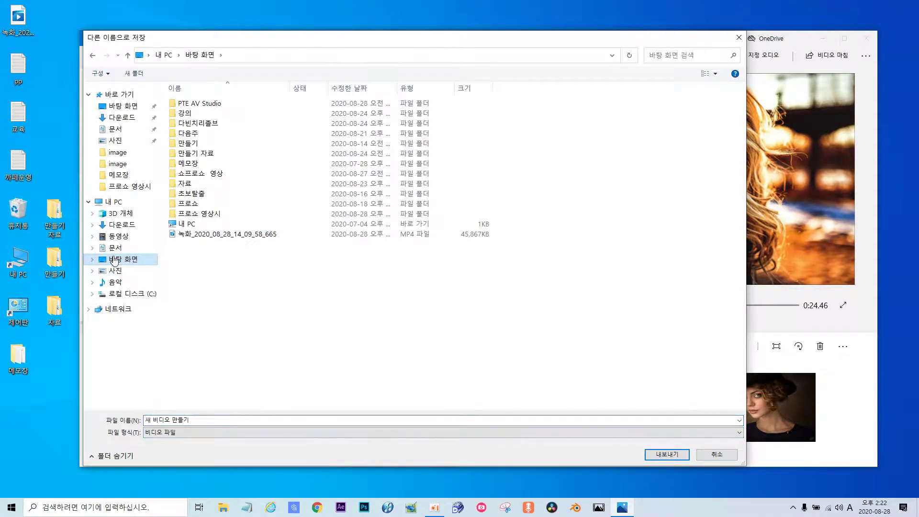
{"action": "left_click", "coordinate": [666, 454]}
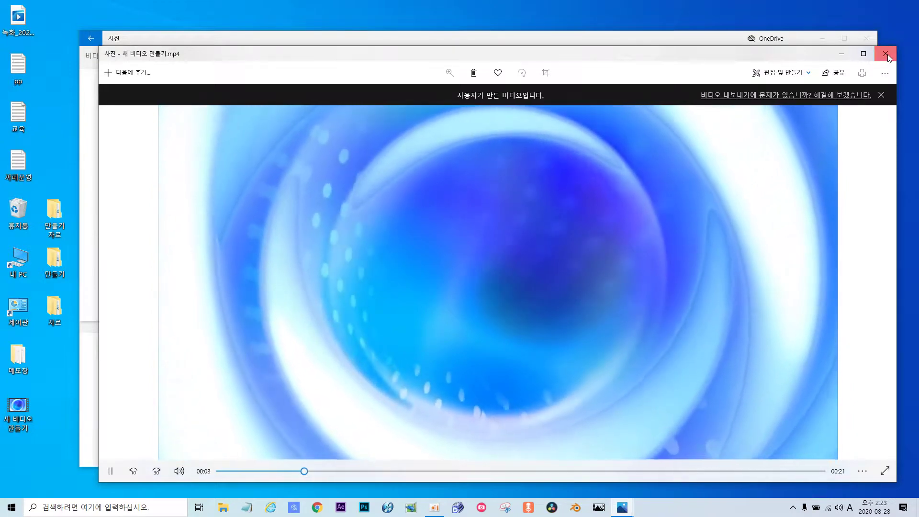
Play the exported video 새 비디오 만들기 from the desktop and close the player.
{"action": "left_click", "coordinate": [886, 54]}
{"action": "left_click", "coordinate": [823, 39]}
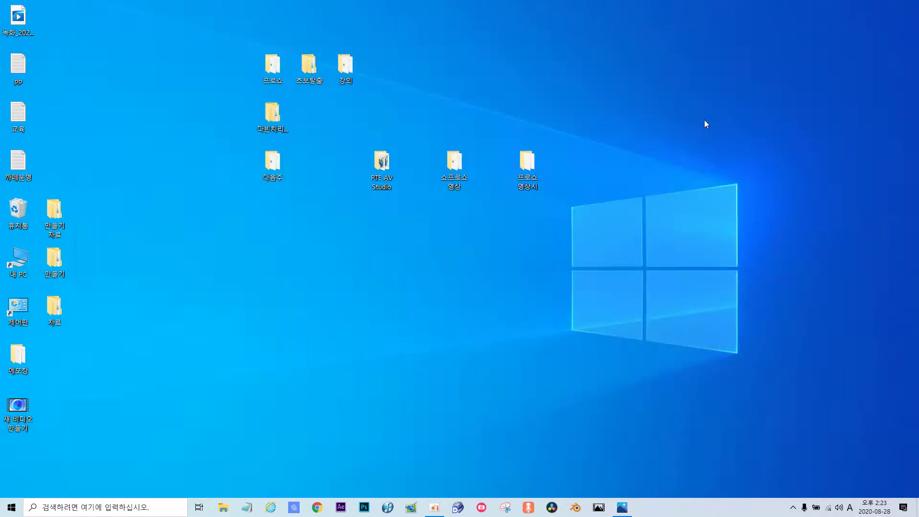
{"action": "double_click", "coordinate": [19, 405]}
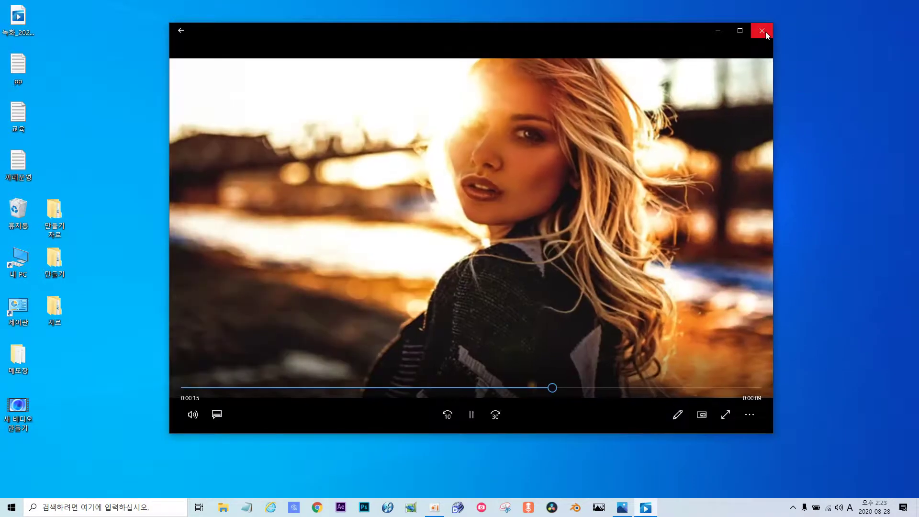
{"action": "left_click", "coordinate": [765, 31]}
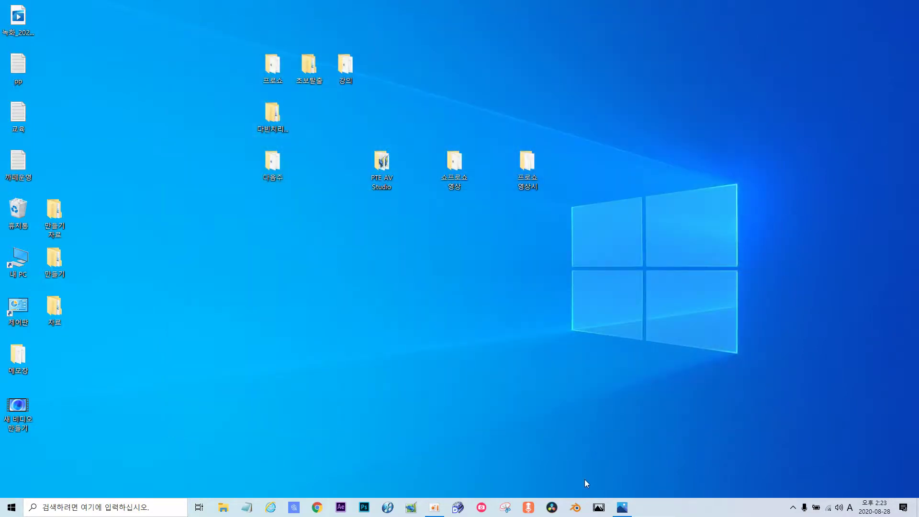
Bring back the video project in 사진 and close the program.
{"action": "left_click", "coordinate": [620, 509]}
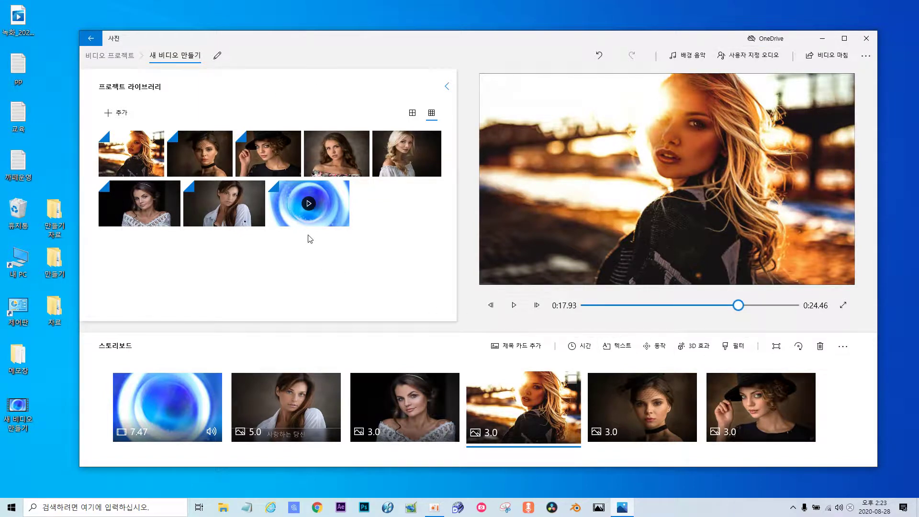
{"action": "left_click", "coordinate": [869, 44]}
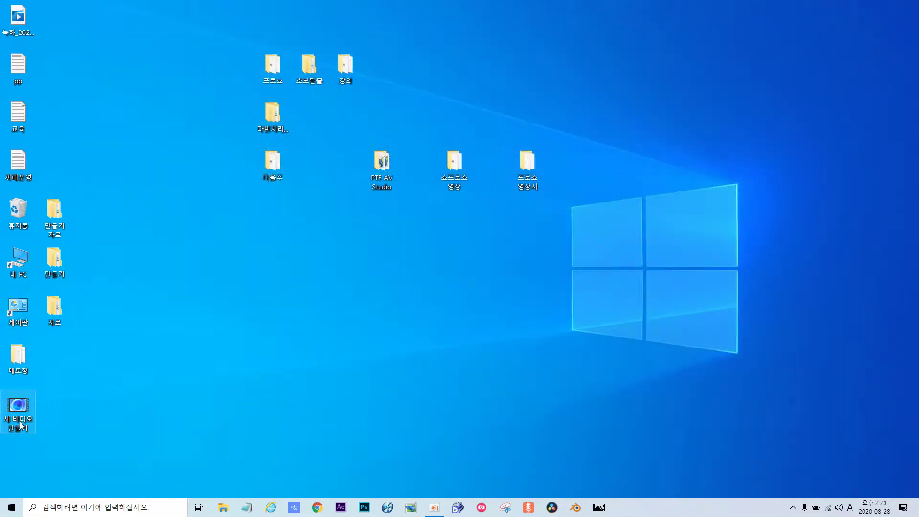
Locate 비디오 편집기 in the list of installed Windows apps.
{"action": "left_click", "coordinate": [12, 508]}
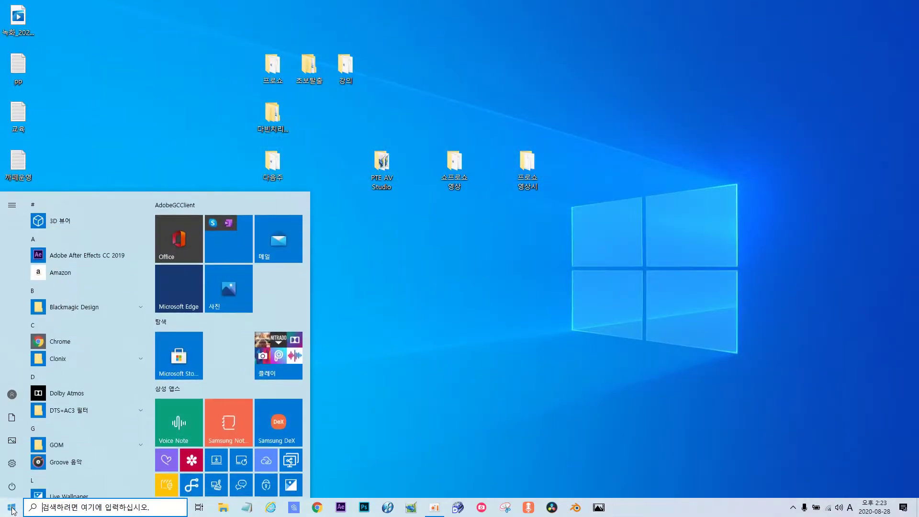
{"action": "scroll", "coordinate": [80, 403], "scroll_direction": "down", "scroll_amount": 5}
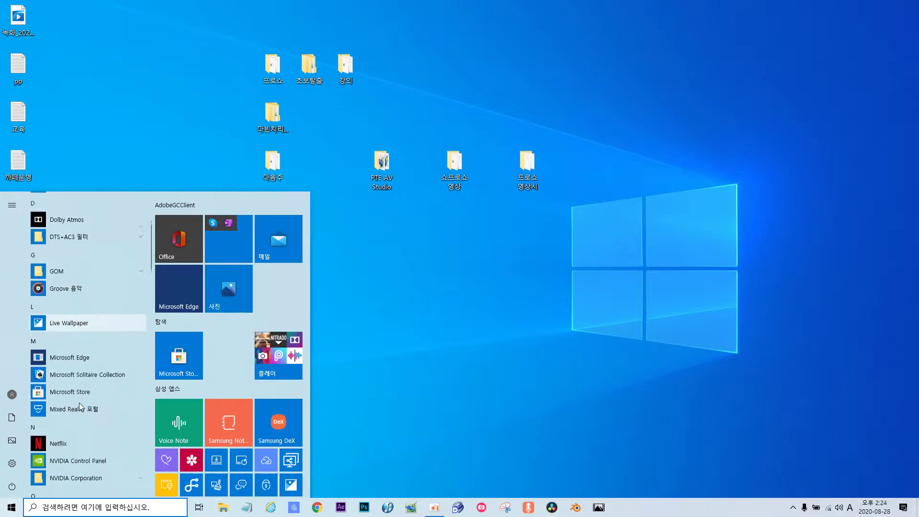
{"action": "scroll", "coordinate": [79, 403], "scroll_direction": "down", "scroll_amount": 5}
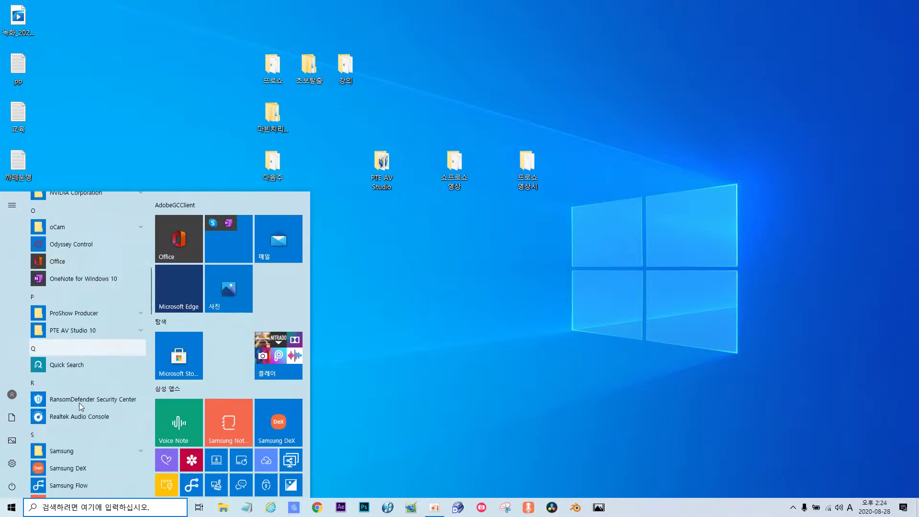
{"action": "scroll", "coordinate": [79, 403], "scroll_direction": "down", "scroll_amount": 5}
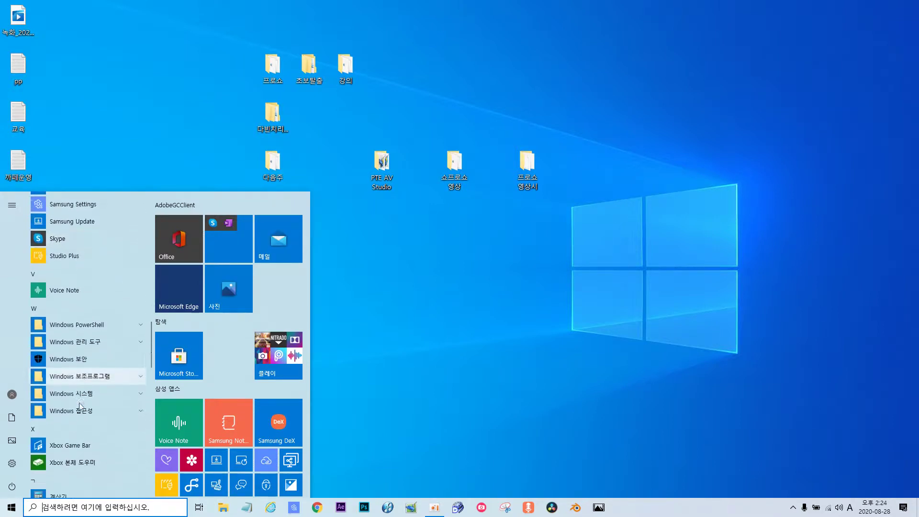
{"action": "scroll", "coordinate": [79, 403], "scroll_direction": "down", "scroll_amount": 4}
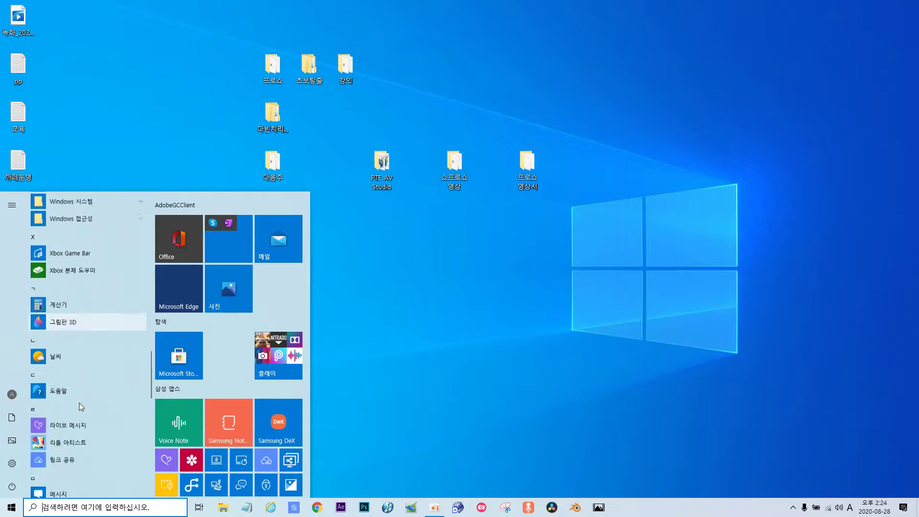
{"action": "scroll", "coordinate": [79, 403], "scroll_direction": "down", "scroll_amount": 4}
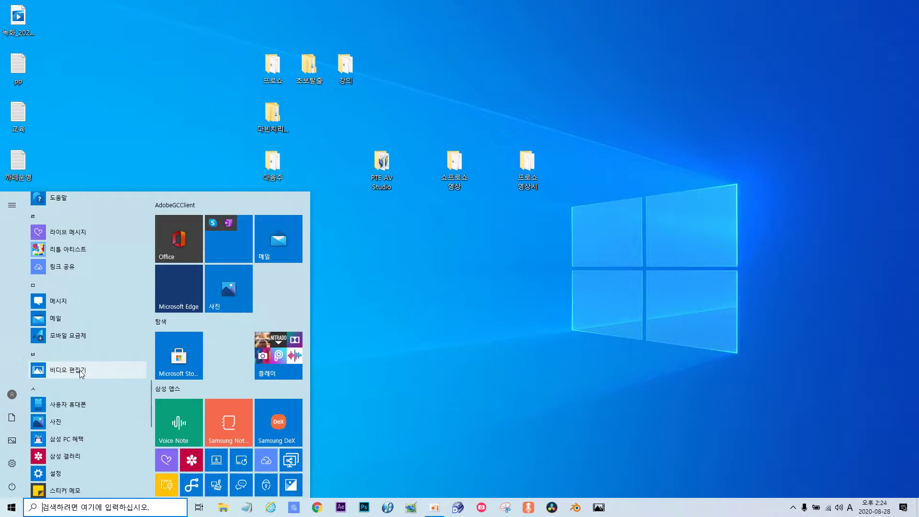
Dismiss the list of installed apps, switch to Chrome and load the bookmarked Google home page.
{"action": "left_click", "coordinate": [354, 356]}
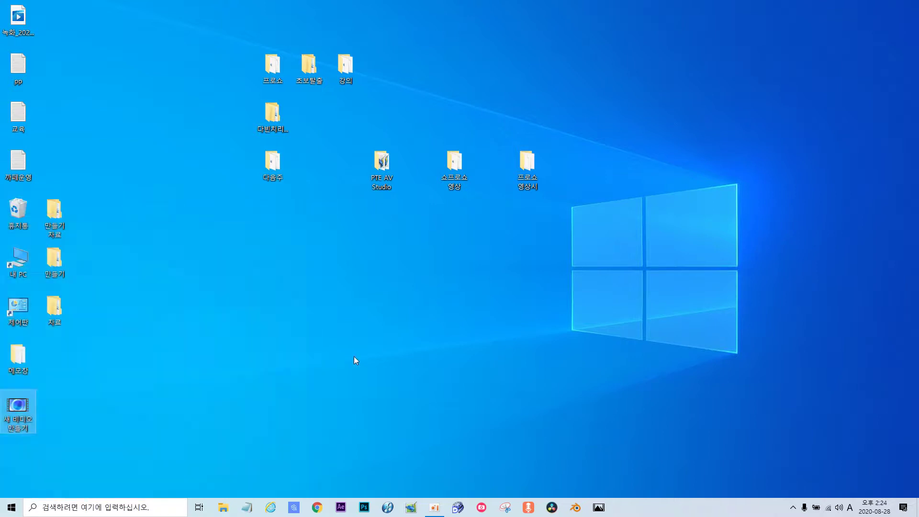
{"action": "left_click", "coordinate": [322, 509]}
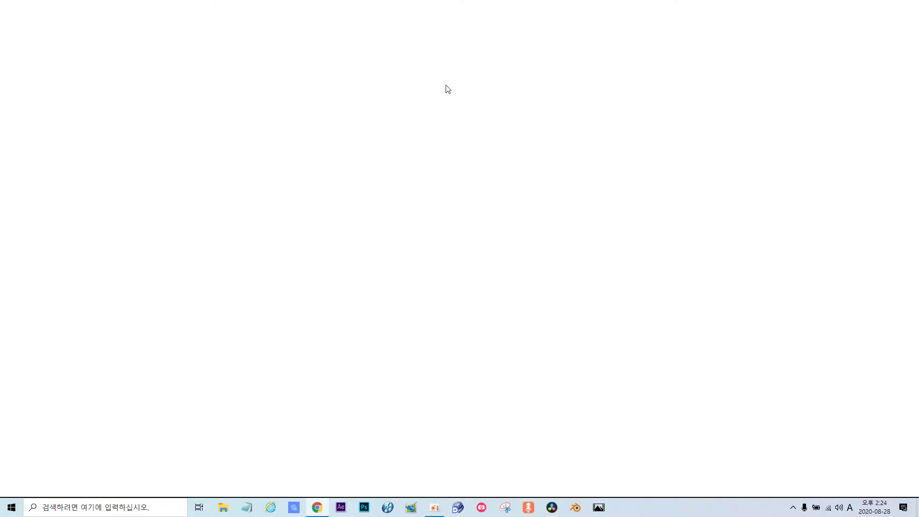
{"action": "left_click", "coordinate": [442, 42]}
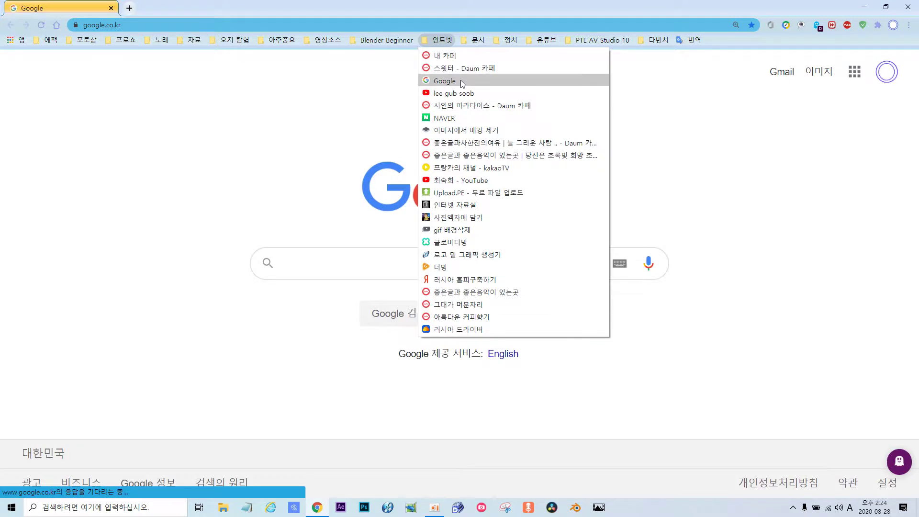
{"action": "left_click", "coordinate": [460, 80]}
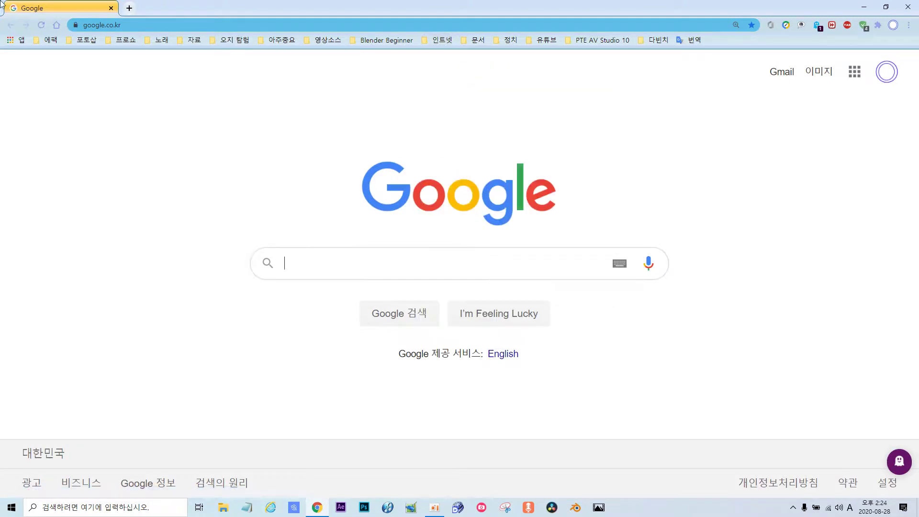
Search Google for 비디오 편집기.
{"action": "type", "text": "q"}
{"action": "key", "text": "BackSpace"}
{"action": "key", "text": "Hangul"}
{"action": "type", "text": "비디오 "}
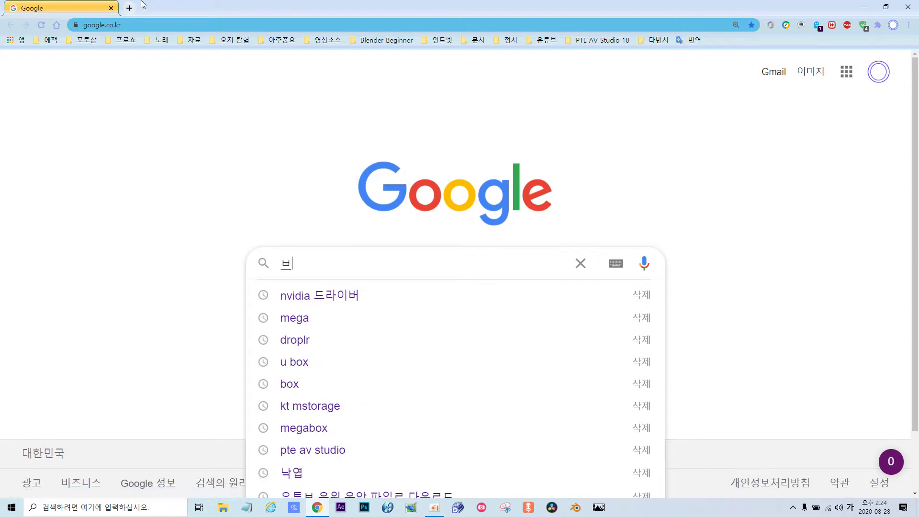
{"action": "type", "text": "편집기"}
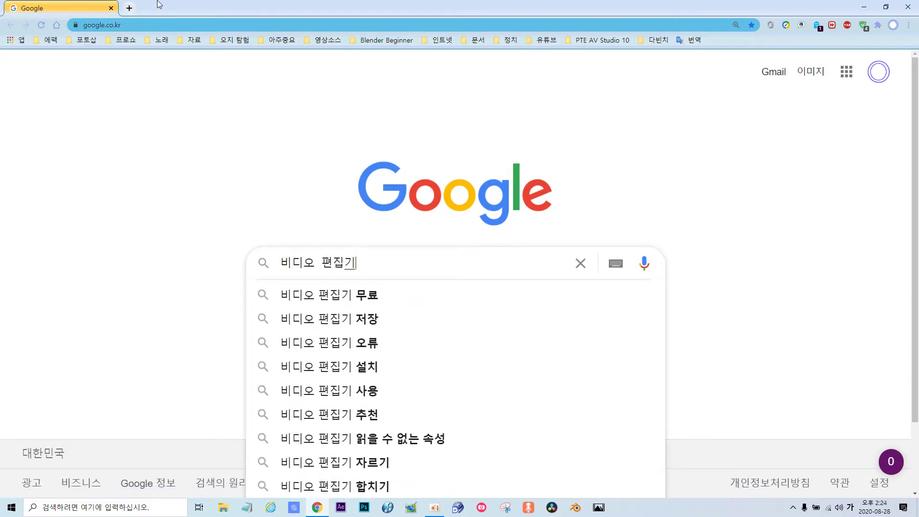
{"action": "key", "text": "Return"}
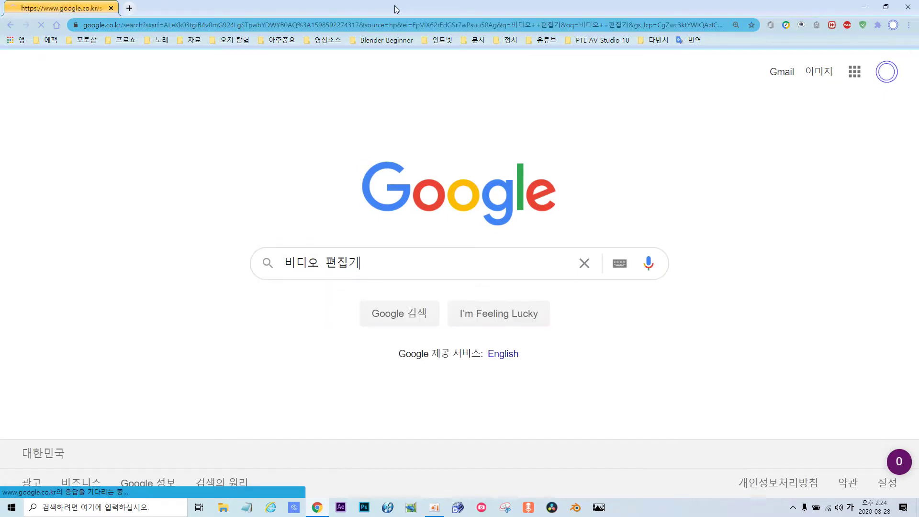
Look through the search results, view the blog post 무료지만 괜찮은 윈도우 비디오 편집기 and minimize the browser.
{"action": "scroll", "coordinate": [282, 248], "scroll_direction": "down", "scroll_amount": 5}
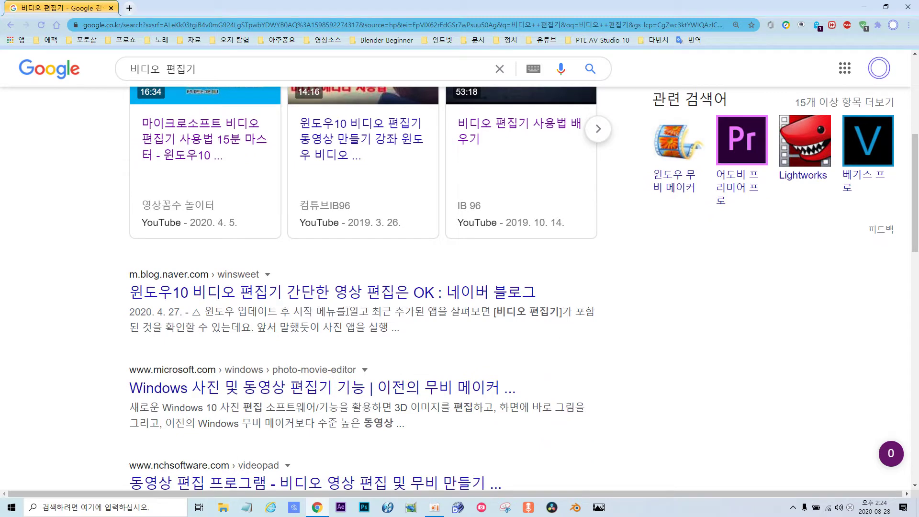
{"action": "scroll", "coordinate": [292, 249], "scroll_direction": "down", "scroll_amount": 1}
{"action": "scroll", "coordinate": [364, 335], "scroll_direction": "up", "scroll_amount": 2}
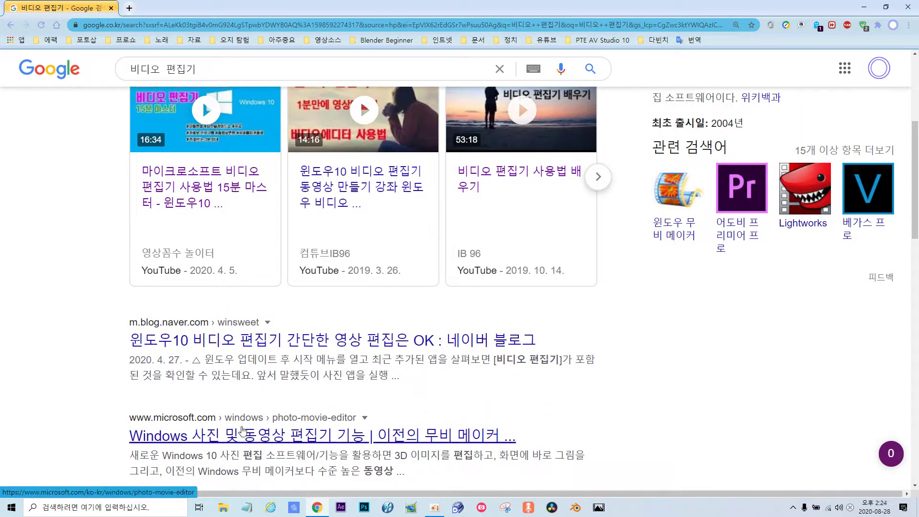
{"action": "scroll", "coordinate": [344, 402], "scroll_direction": "up", "scroll_amount": 5}
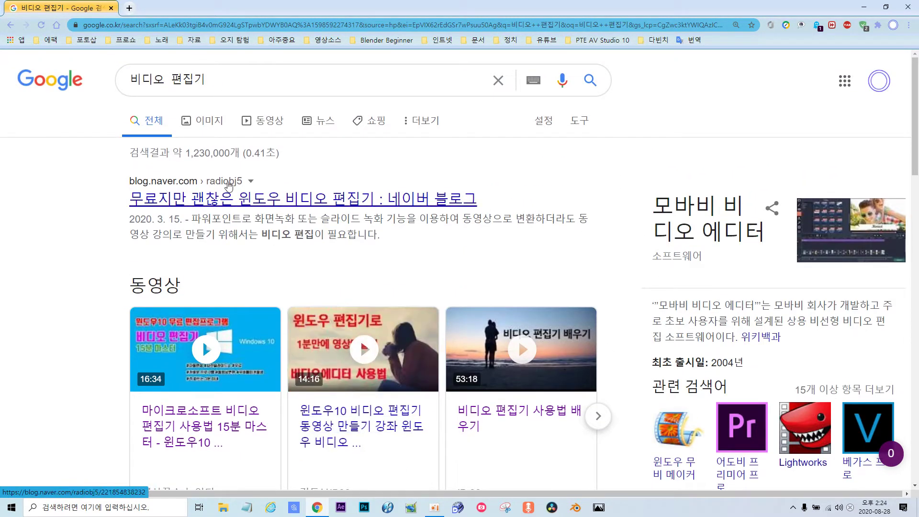
{"action": "left_click", "coordinate": [303, 202]}
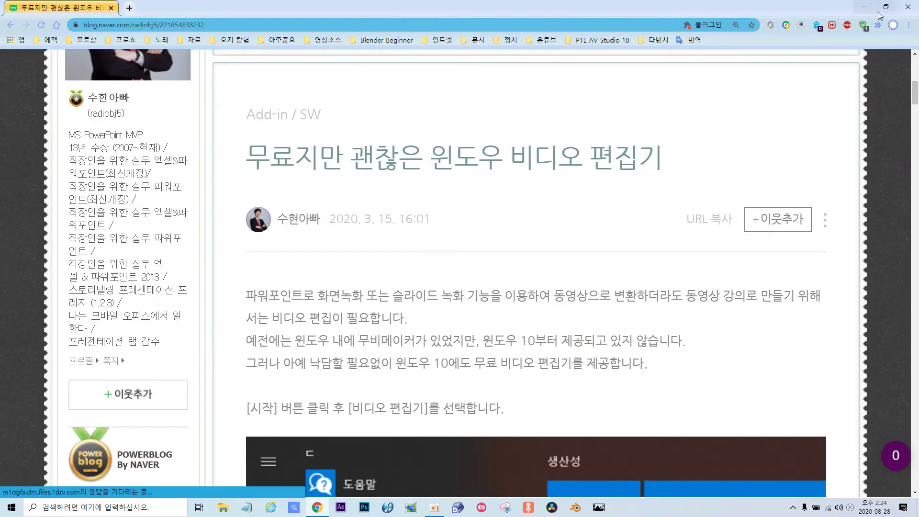
{"action": "left_click", "coordinate": [864, 7]}
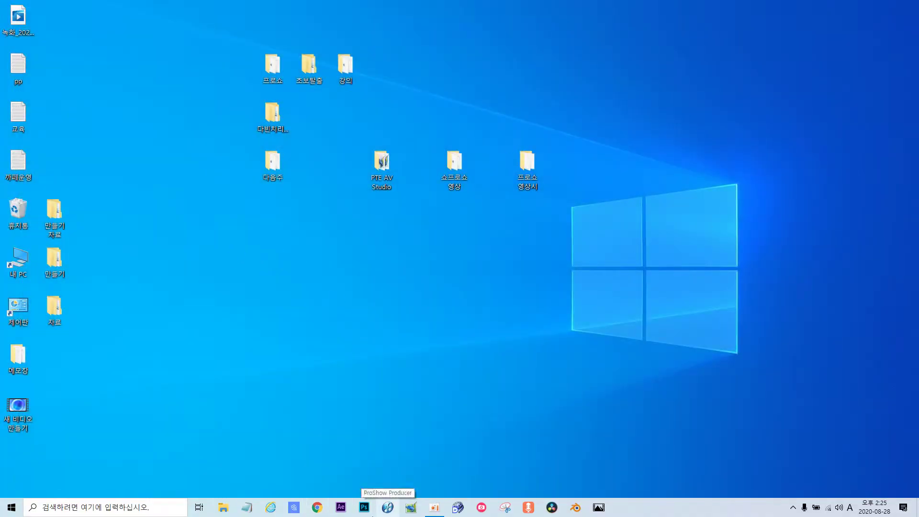
Launch 비디오 편집기 from the options of its pinned shortcut.
{"action": "left_click_drag", "start_coordinate": [604, 511], "coordinate": [601, 402]}
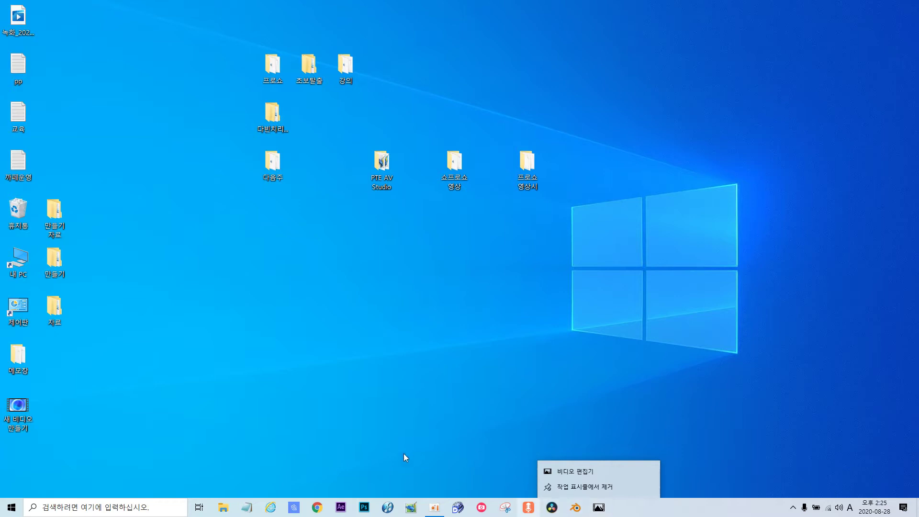
{"action": "left_click", "coordinate": [574, 476]}
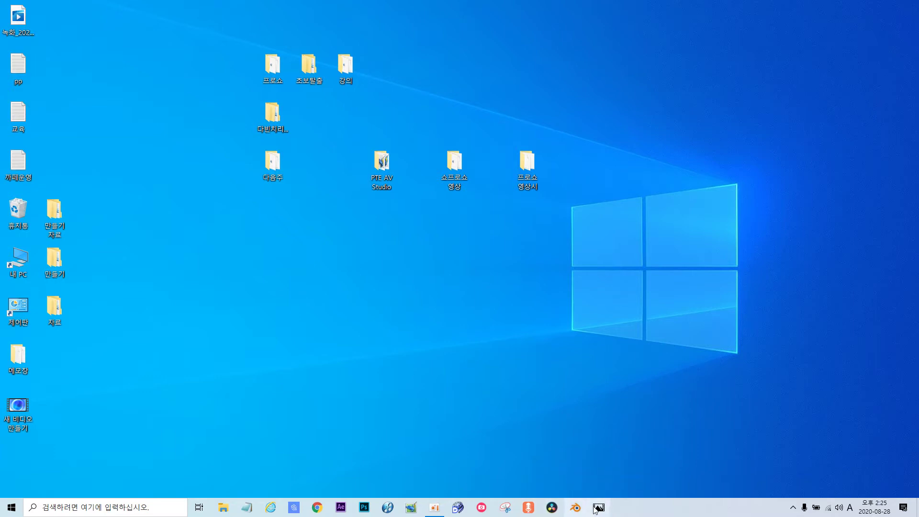